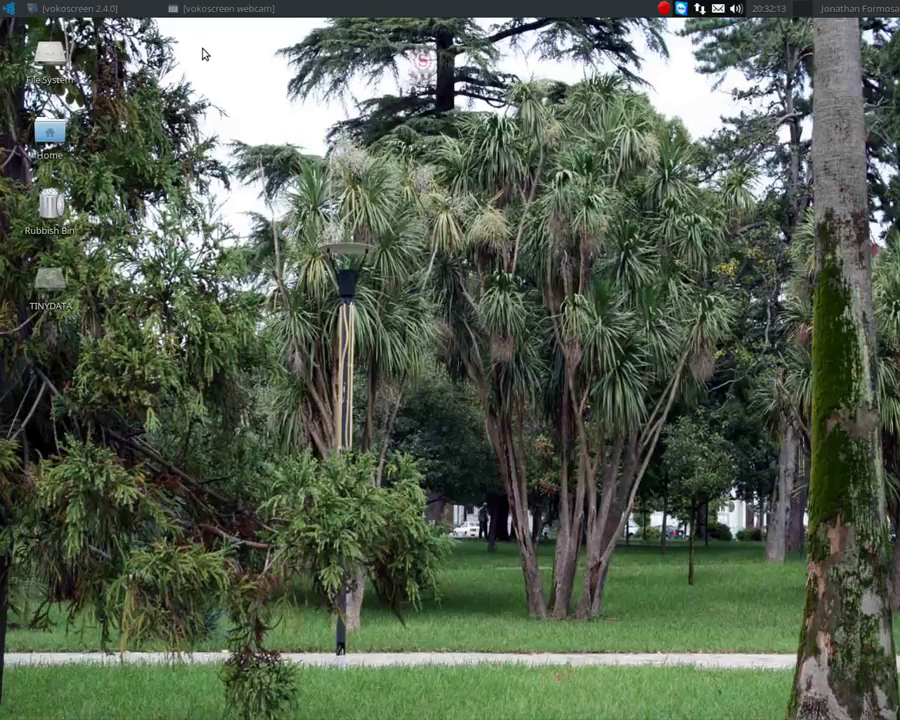
Play MAH04408.MP4 from the Home Videos folder in the file manager
left_click(94, 7)
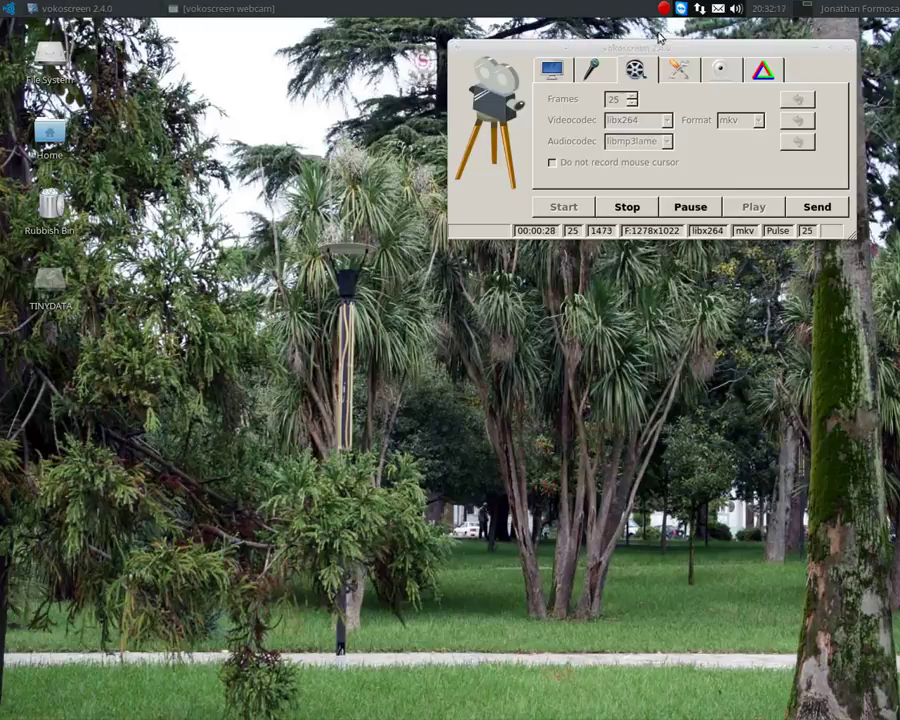
left_click(834, 46)
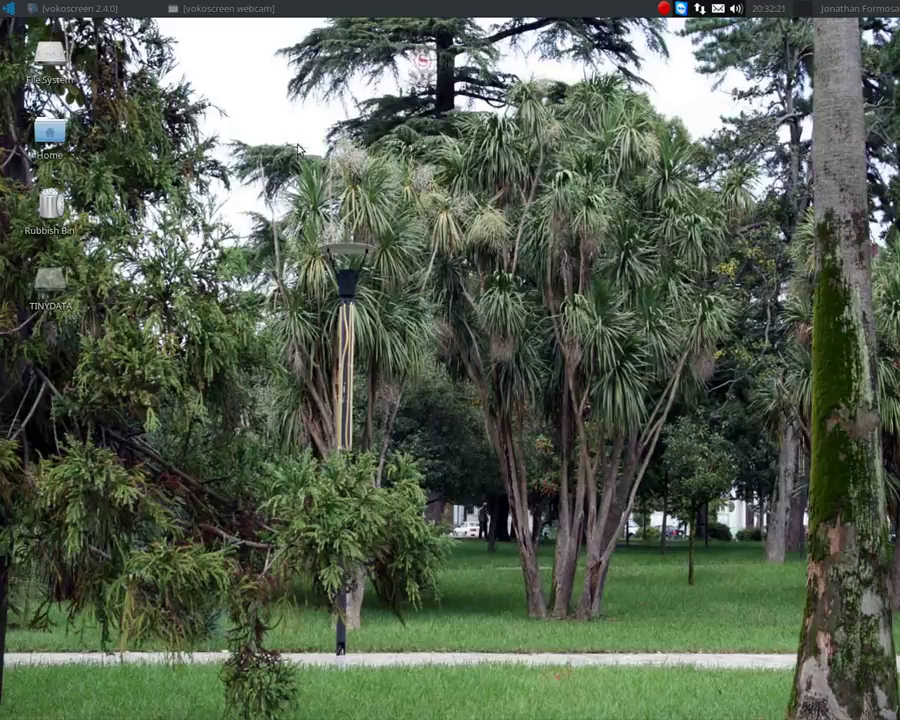
mouse_move(357, 707)
double_click(47, 132)
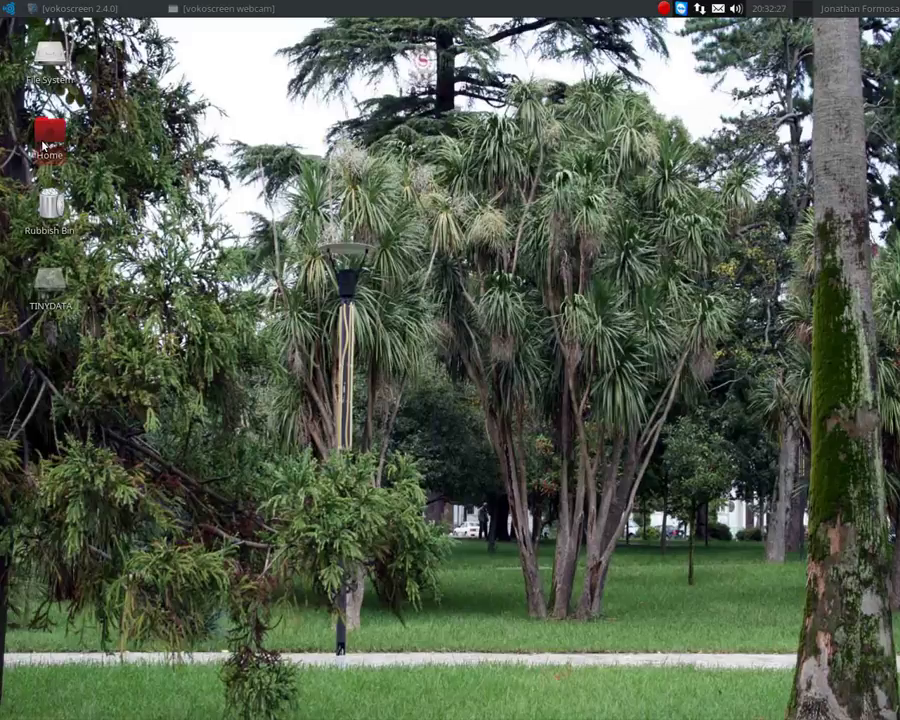
left_click(30, 294)
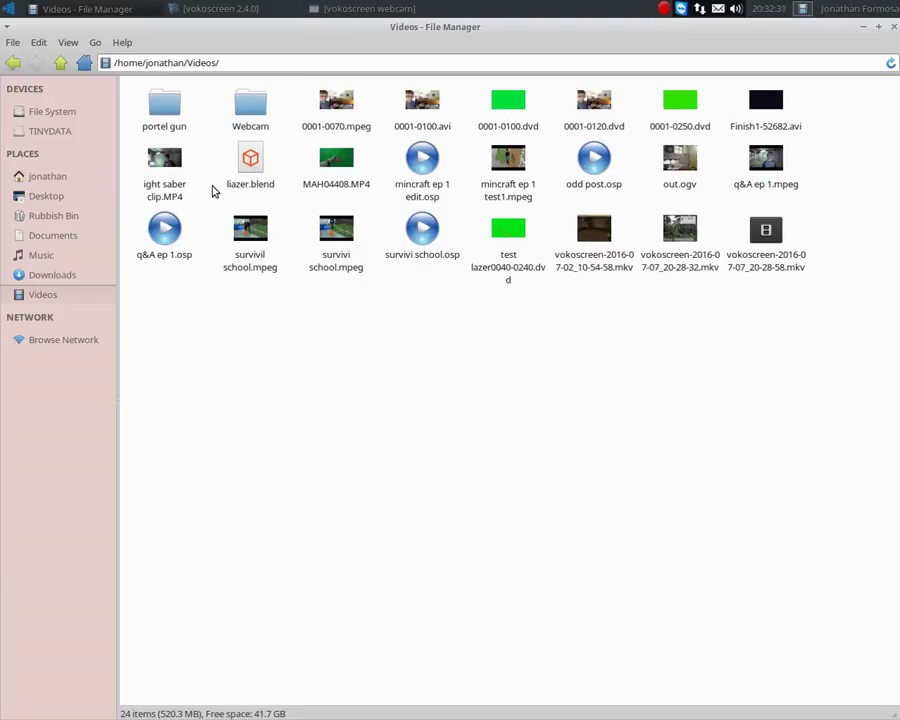
double_click(346, 164)
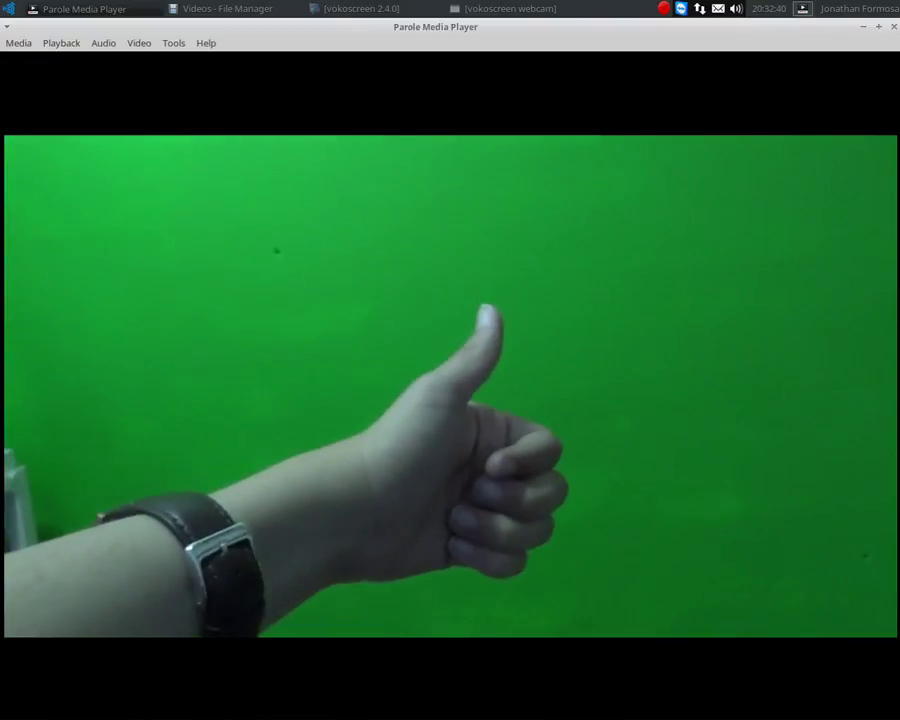
Close Parole Media Player once the green-screen hand clip finishes
mouse_move(510, 376)
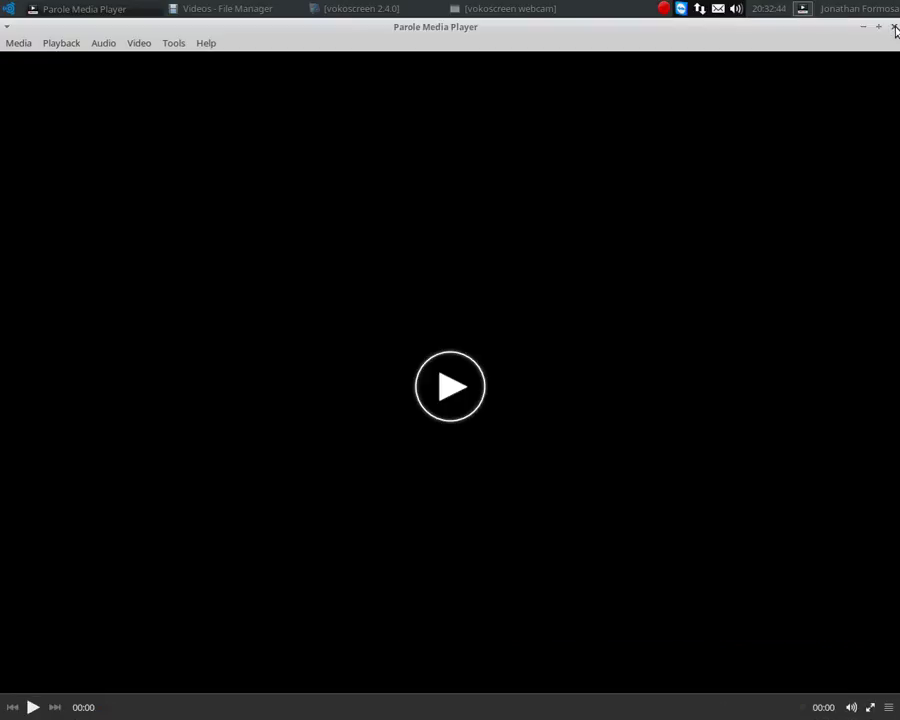
left_click(893, 27)
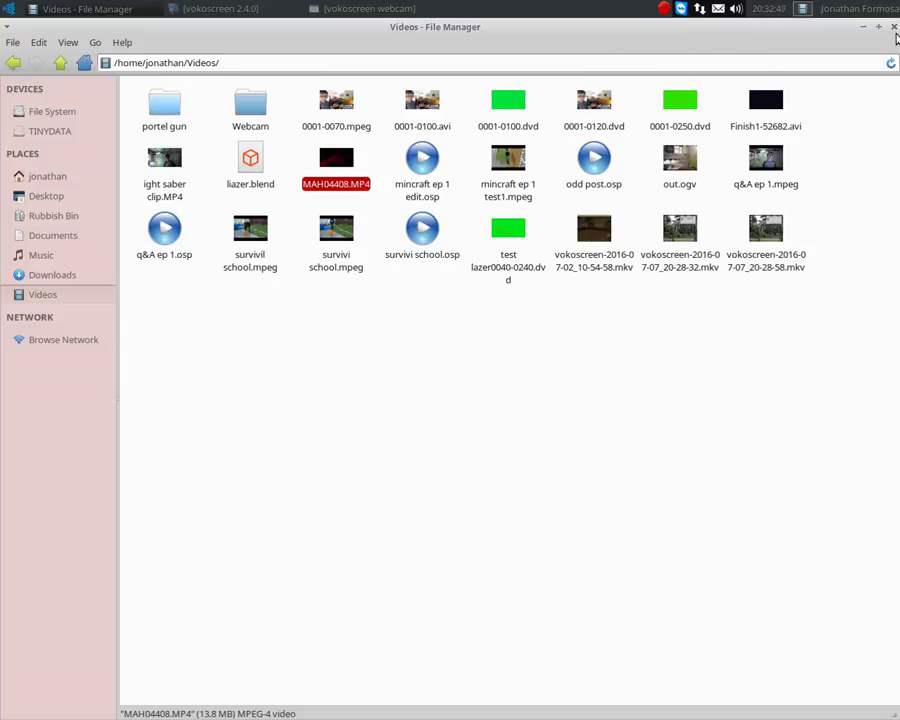
Close the file manager, open Chrome and dismiss the Restore pages prompt
left_click(893, 27)
mouse_move(350, 706)
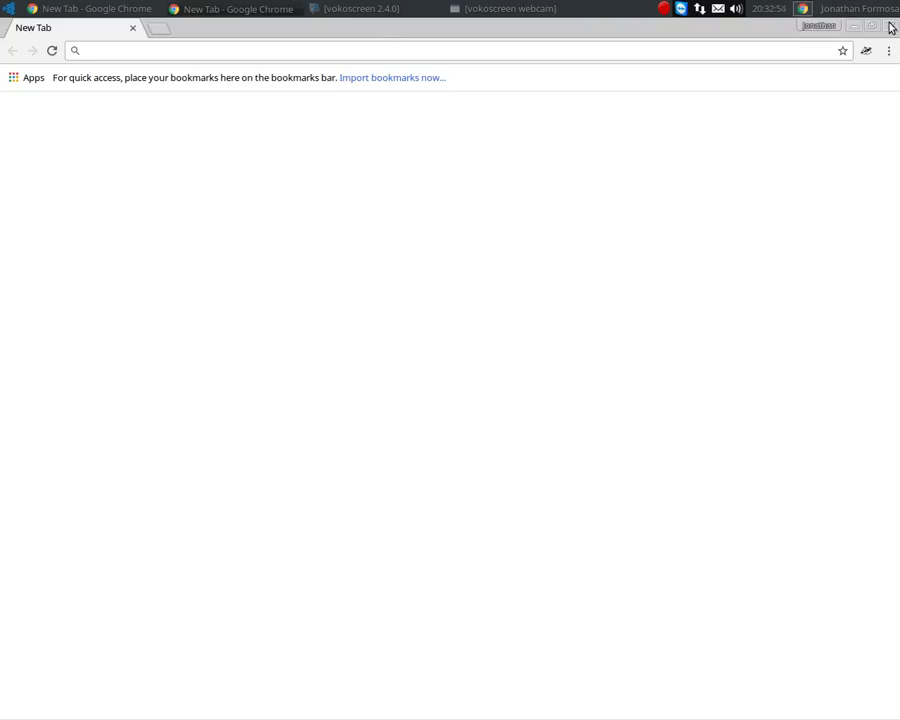
left_click(893, 28)
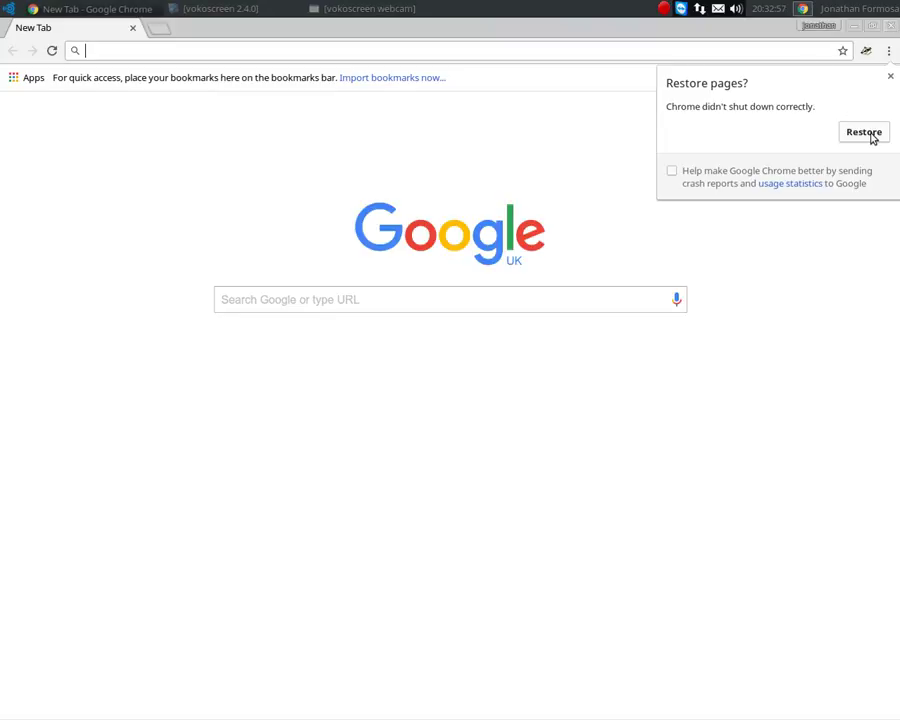
left_click(890, 78)
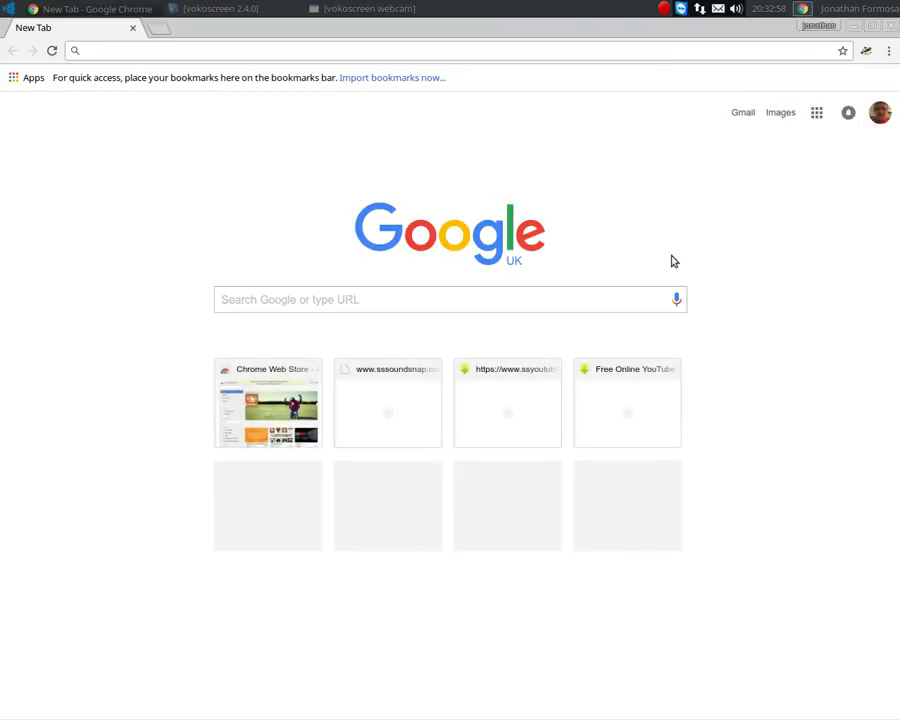
Search Google for 'paterns'
left_click(628, 296)
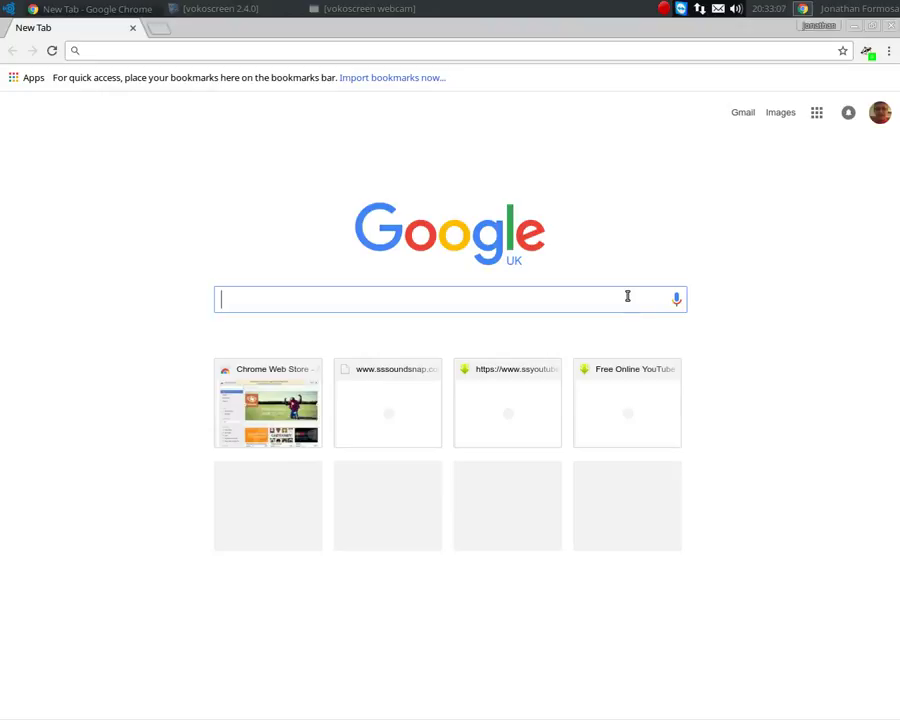
type("sp")
key("BackSpace")
key("BackSpace")
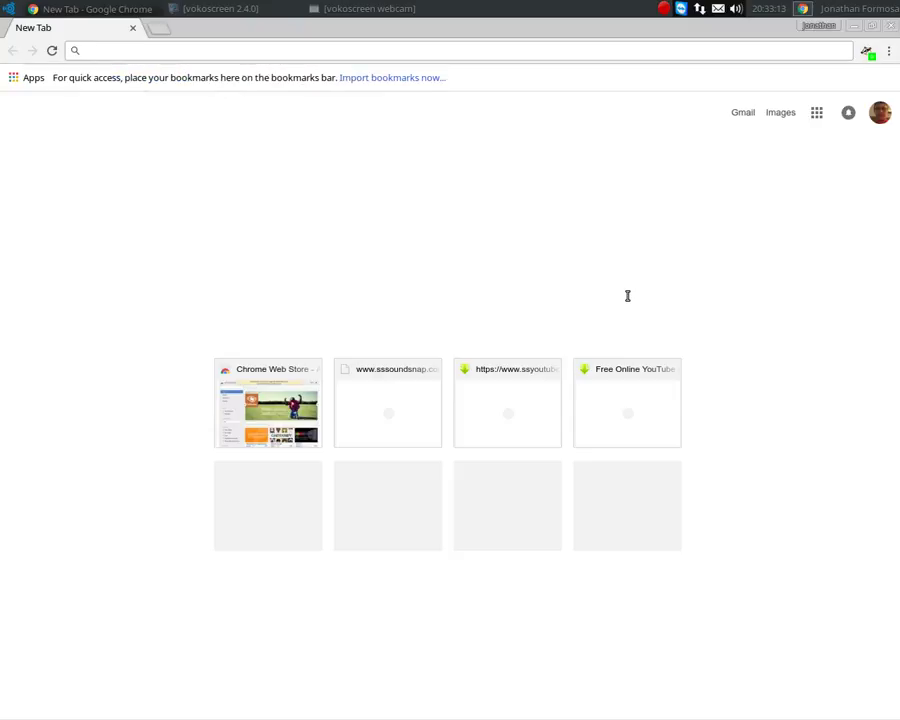
type("pa")
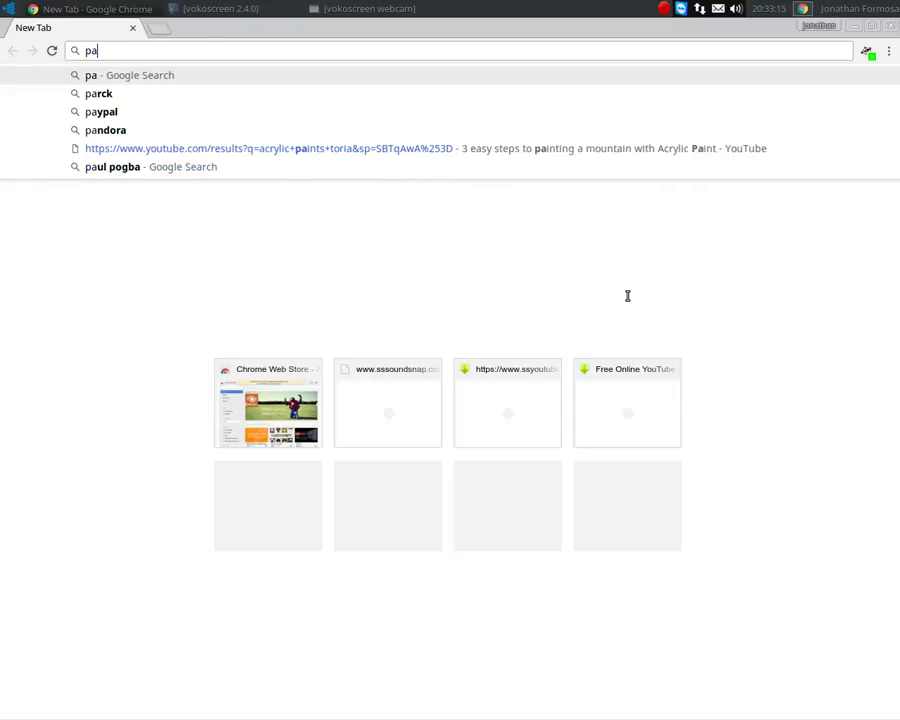
type("terns")
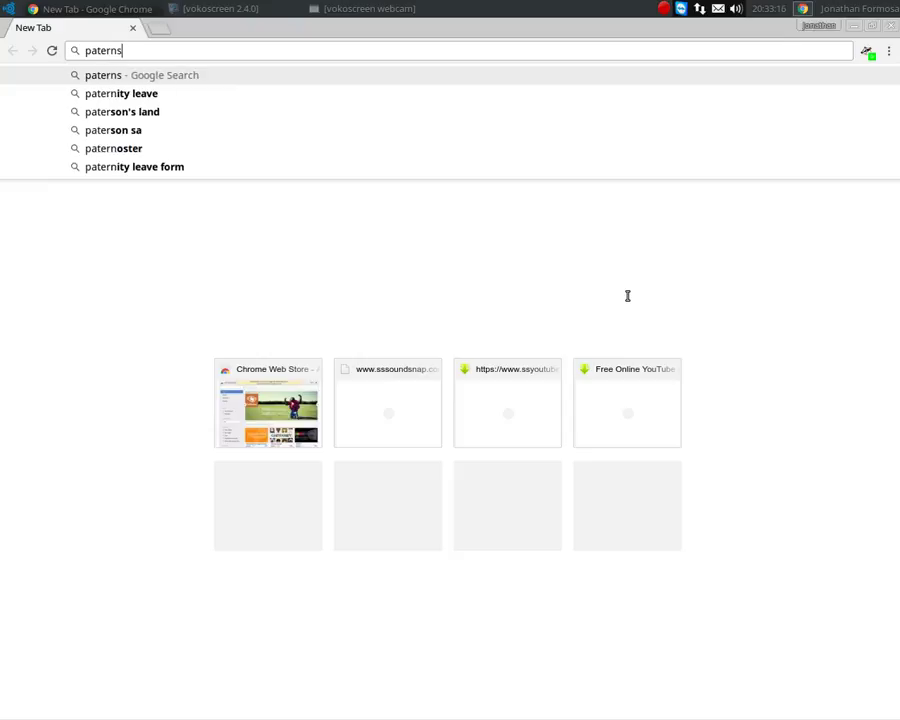
key("Return")
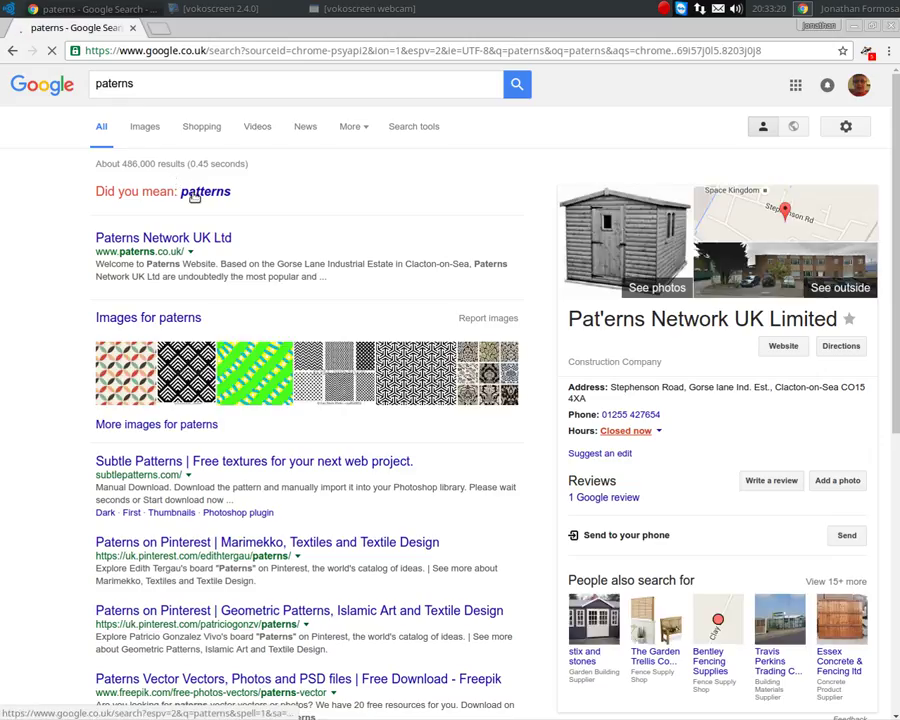
Search the corrected spelling 'patterns' and view its image results
left_click(195, 193)
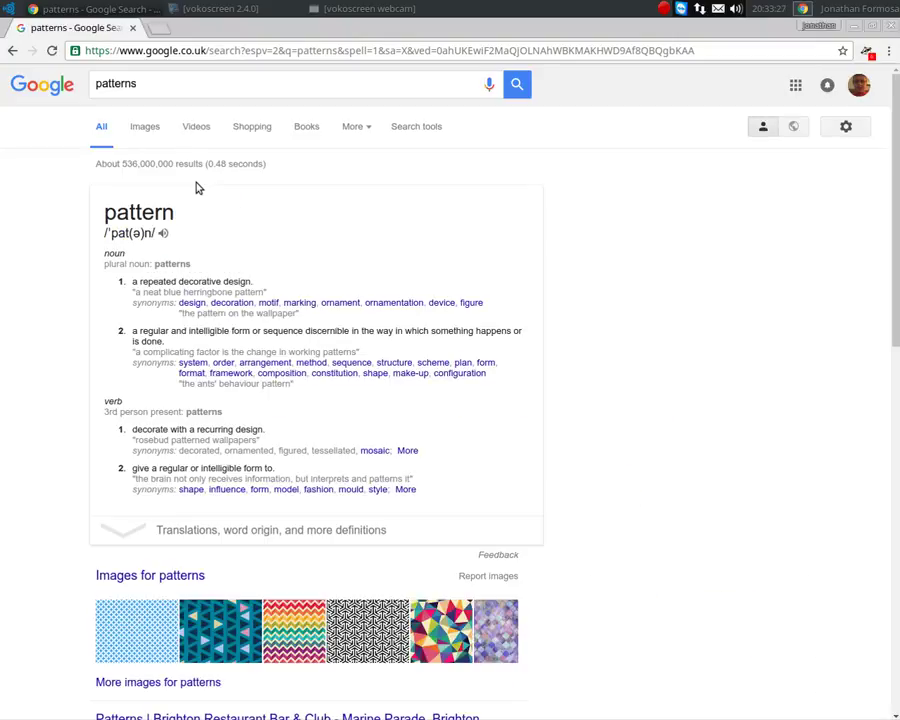
left_click(156, 134)
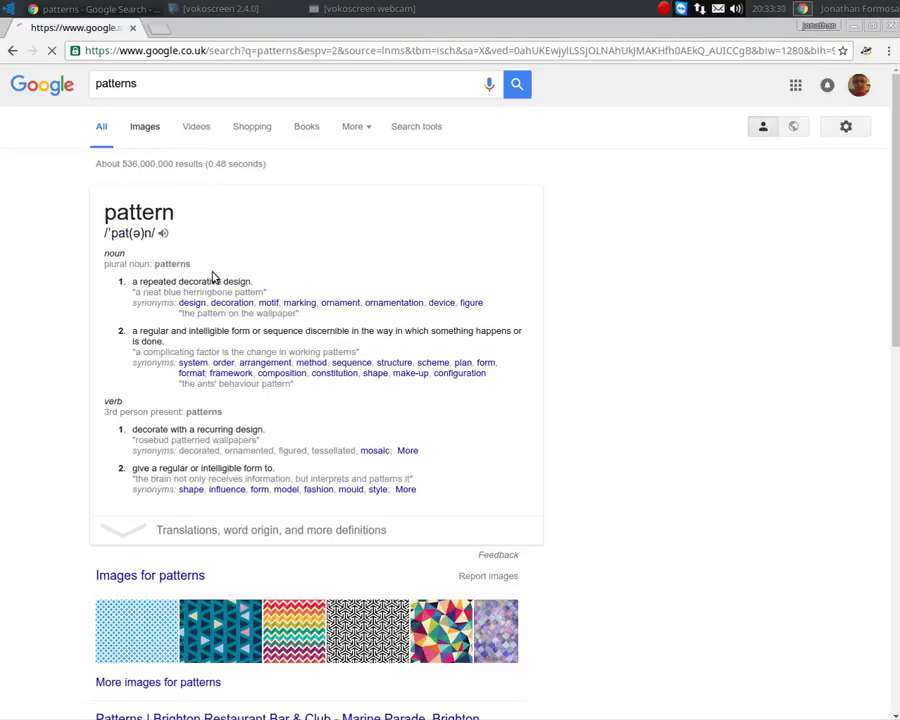
scroll(626, 400, "down", 1)
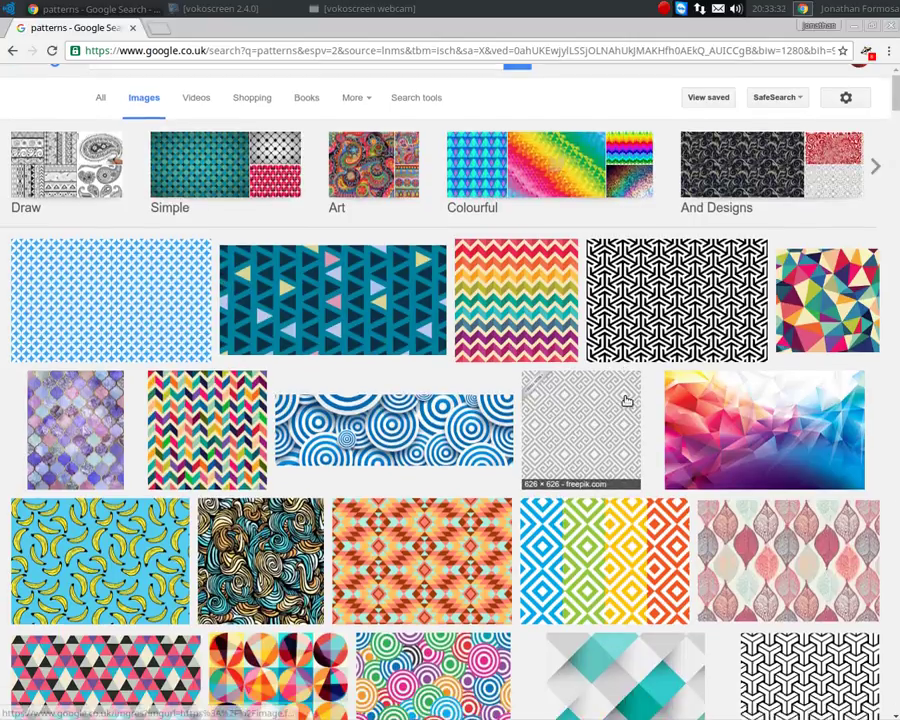
scroll(626, 400, "down", 2)
scroll(620, 318, "down", 5)
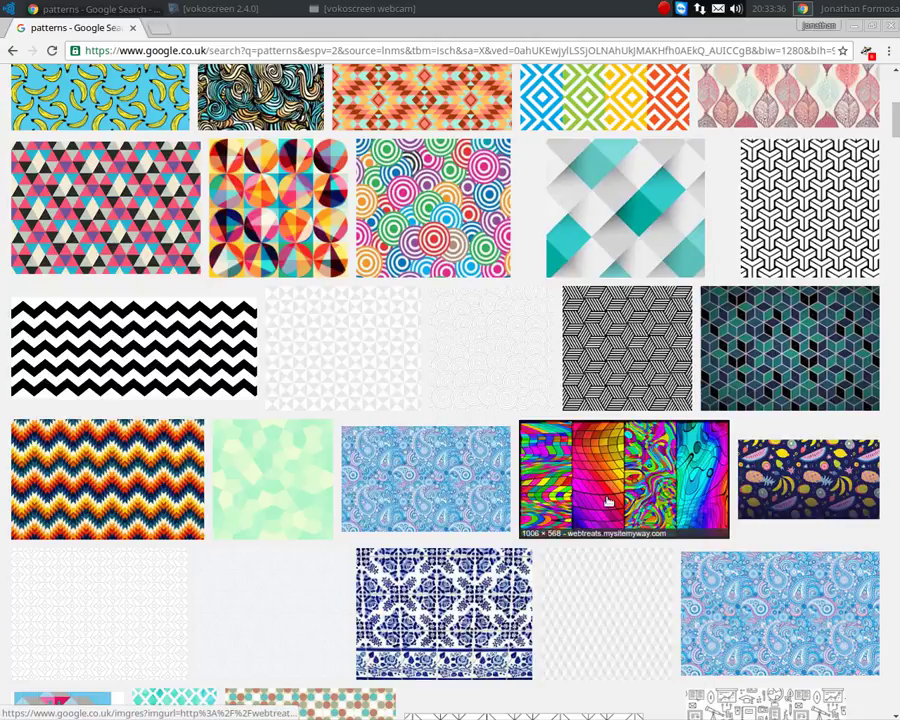
Scroll the pattern image results down to the Lego bricks thumbnail
scroll(560, 515, "up", 1)
scroll(596, 512, "down", 4)
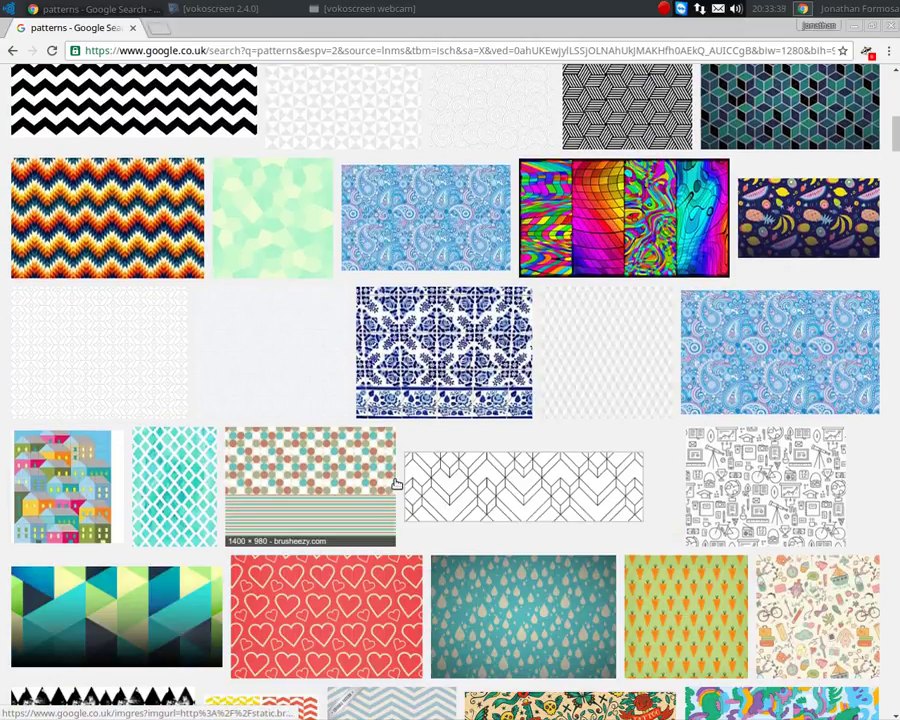
scroll(392, 492, "down", 2)
scroll(420, 420, "down", 3)
scroll(409, 432, "down", 5)
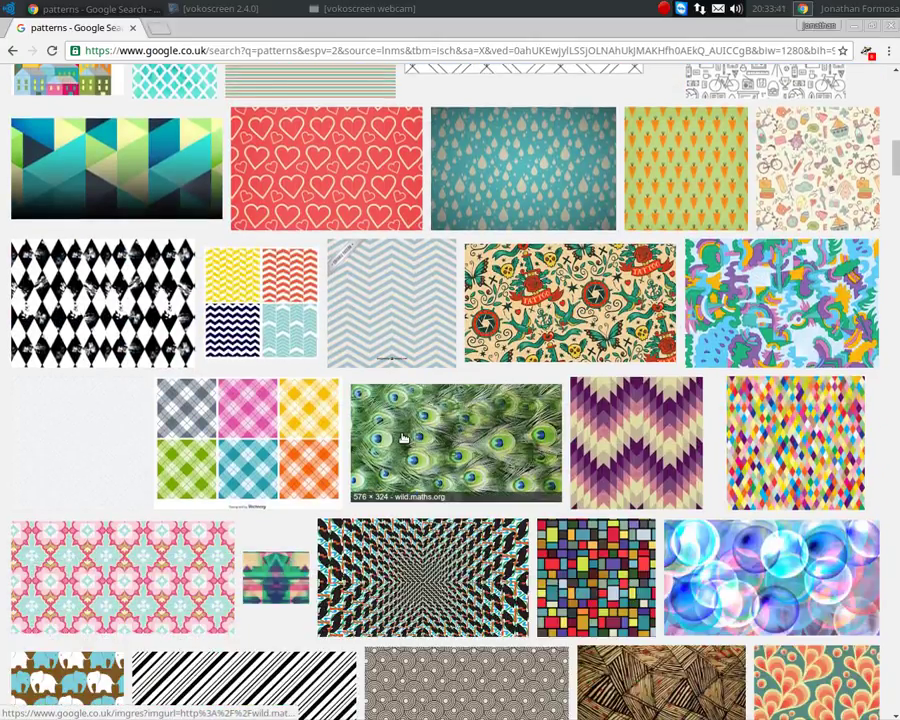
scroll(370, 467, "down", 3)
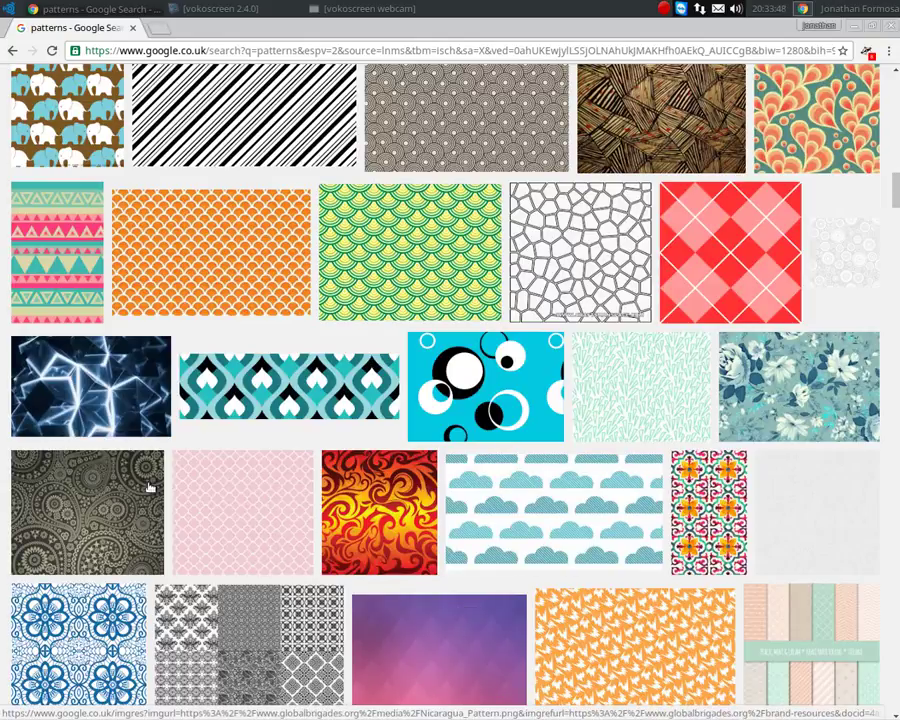
scroll(545, 528, "up", 1)
scroll(550, 540, "down", 3)
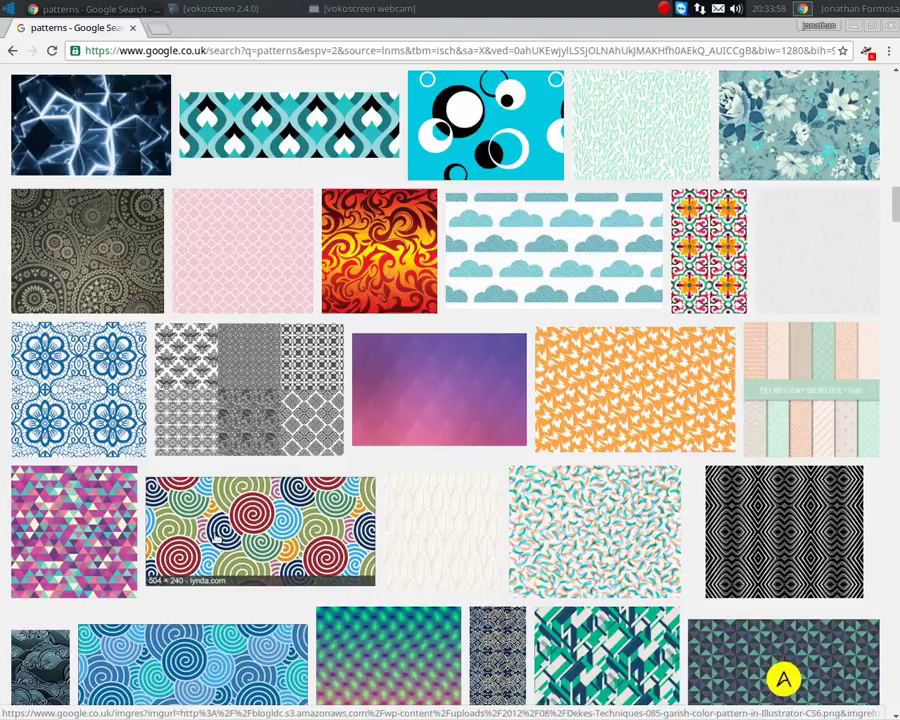
scroll(636, 455, "down", 1)
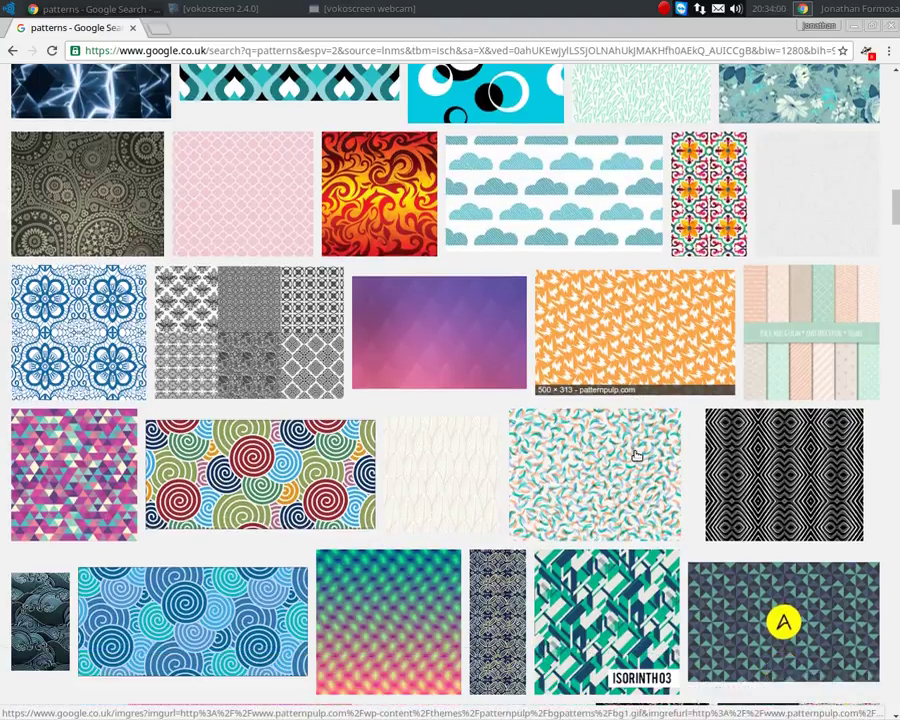
scroll(636, 455, "down", 3)
scroll(378, 424, "down", 3)
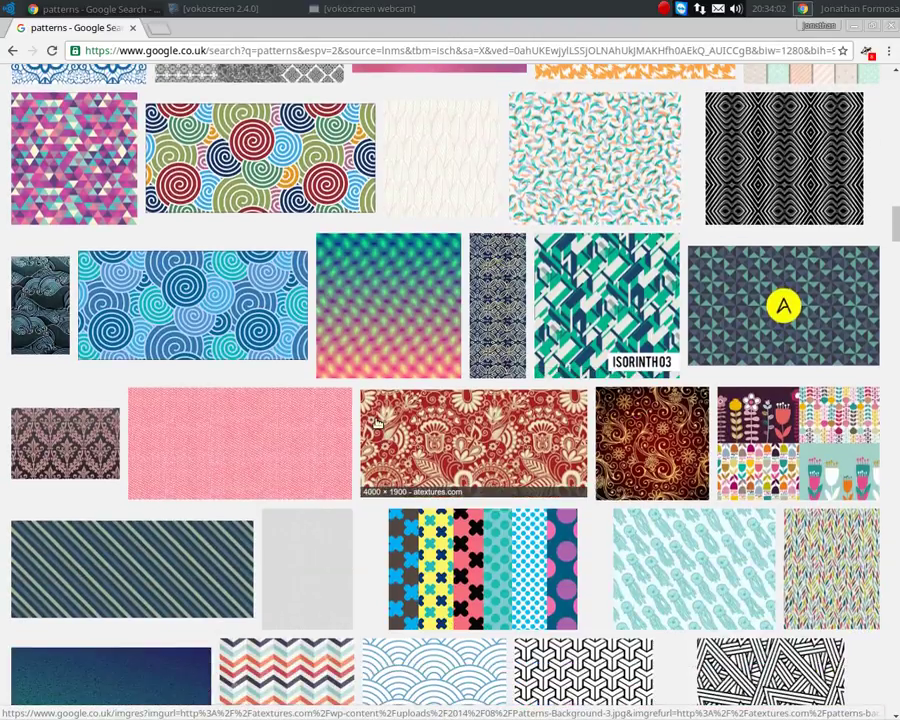
scroll(378, 424, "down", 3)
scroll(350, 416, "down", 3)
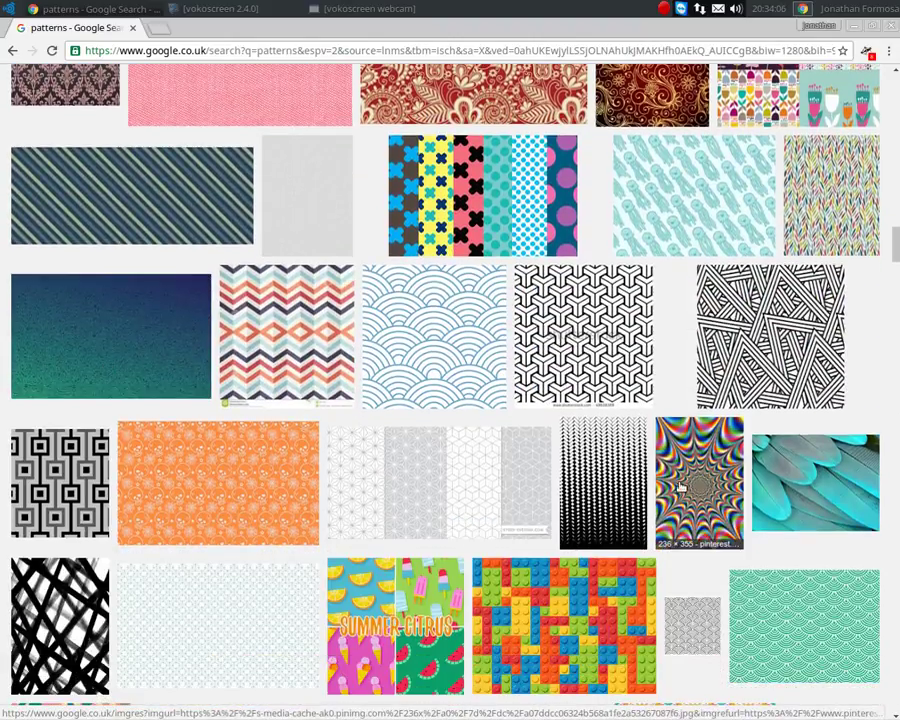
scroll(683, 483, "down", 3)
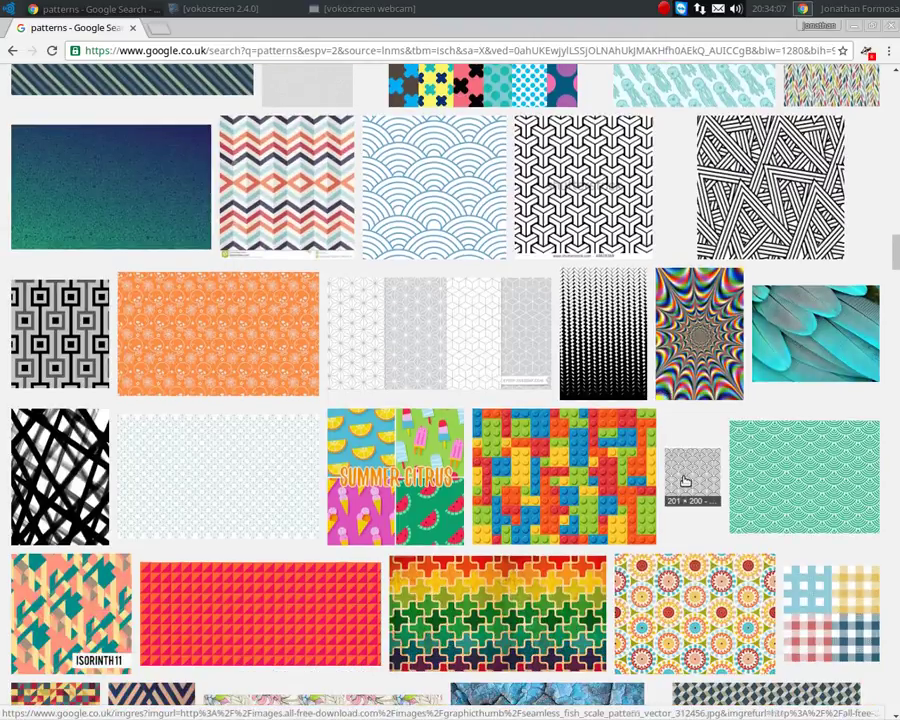
Save the Lego brick image as lego-bricks-pattern.jpg in sond efex, then close Chrome
left_click(553, 463)
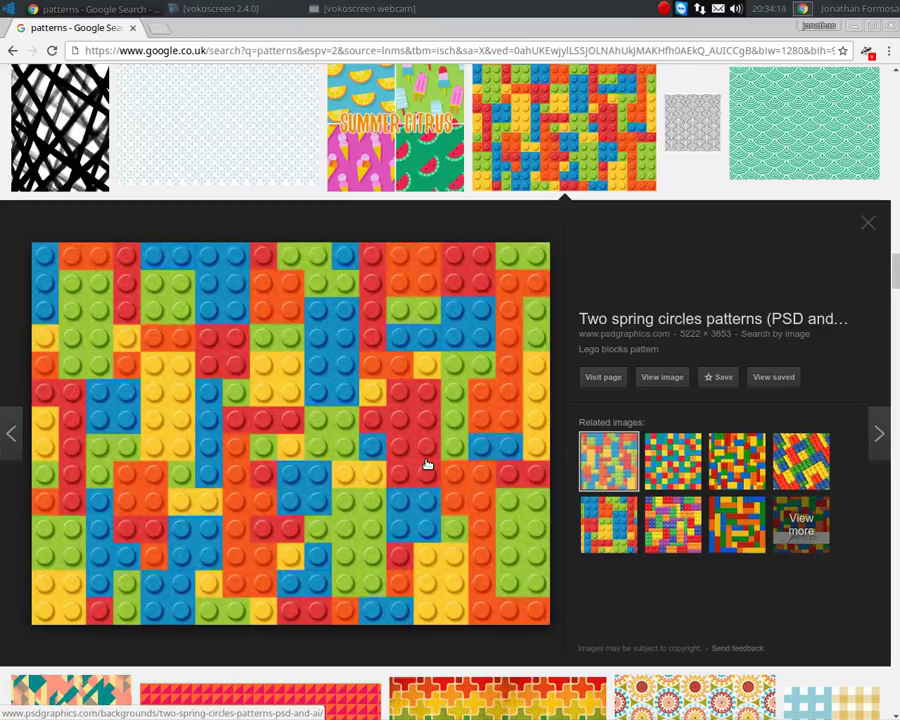
right_click(226, 446)
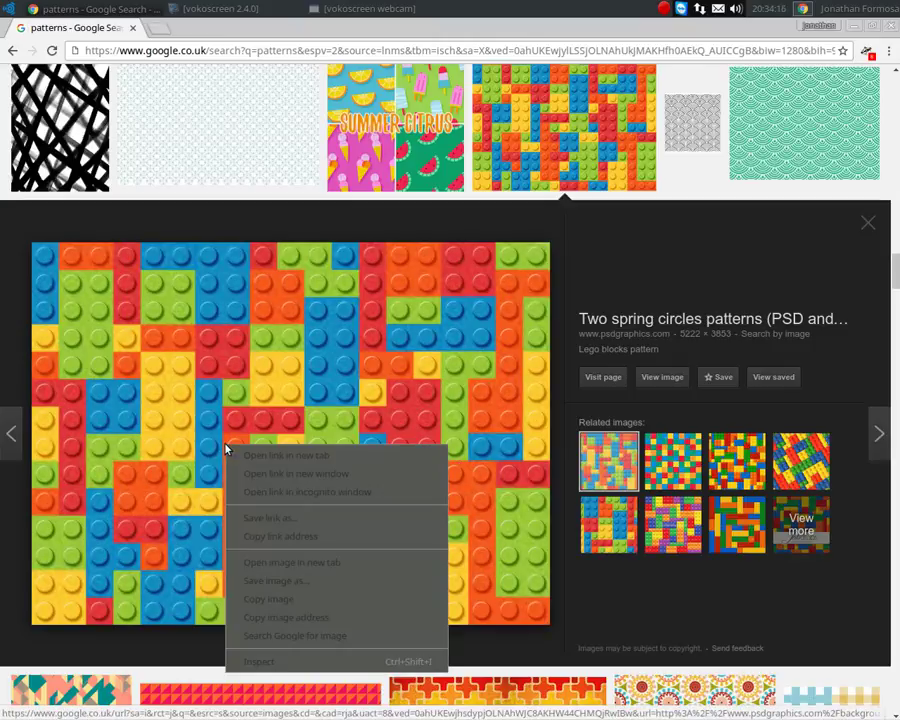
left_click(293, 580)
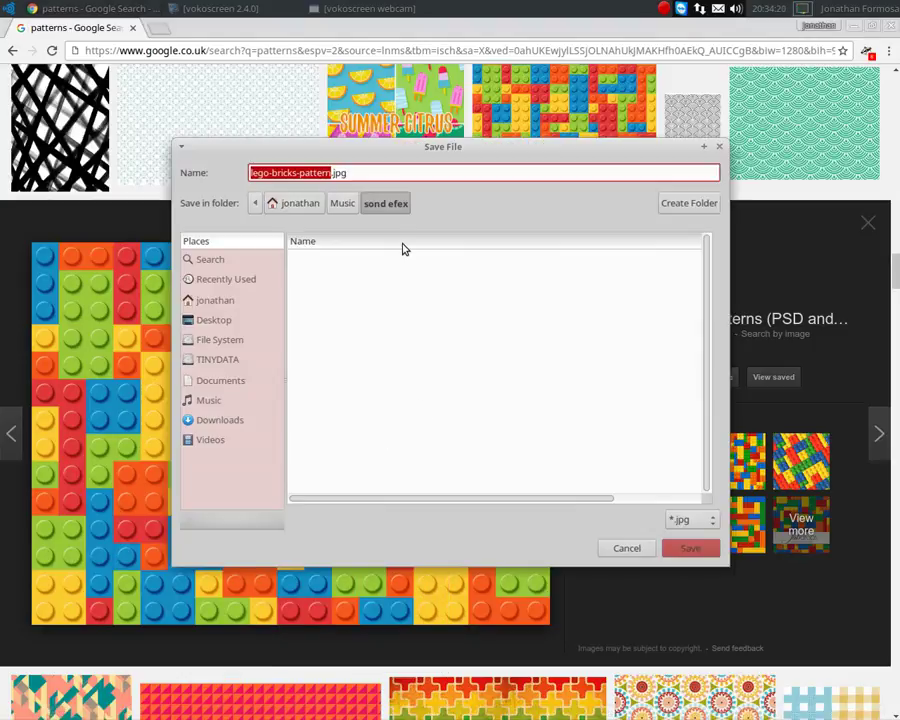
left_click(670, 548)
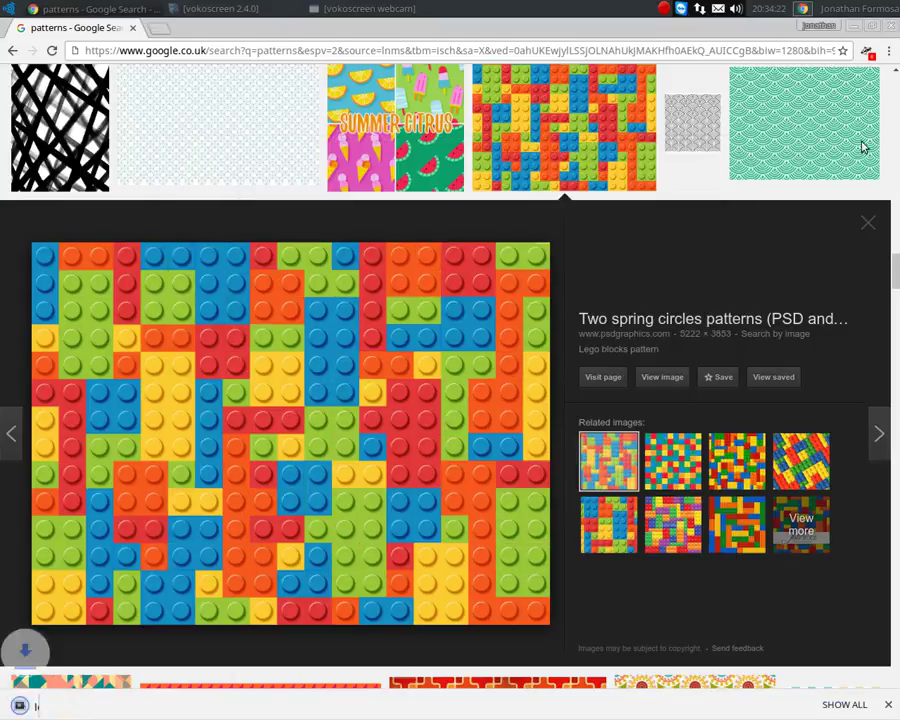
left_click(14, 492)
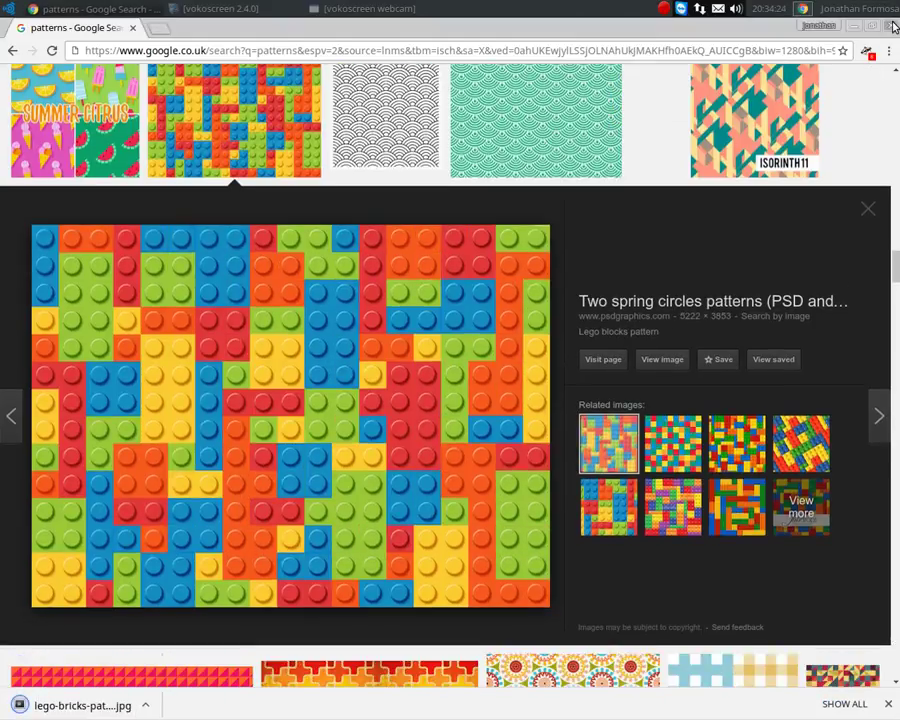
left_click(888, 25)
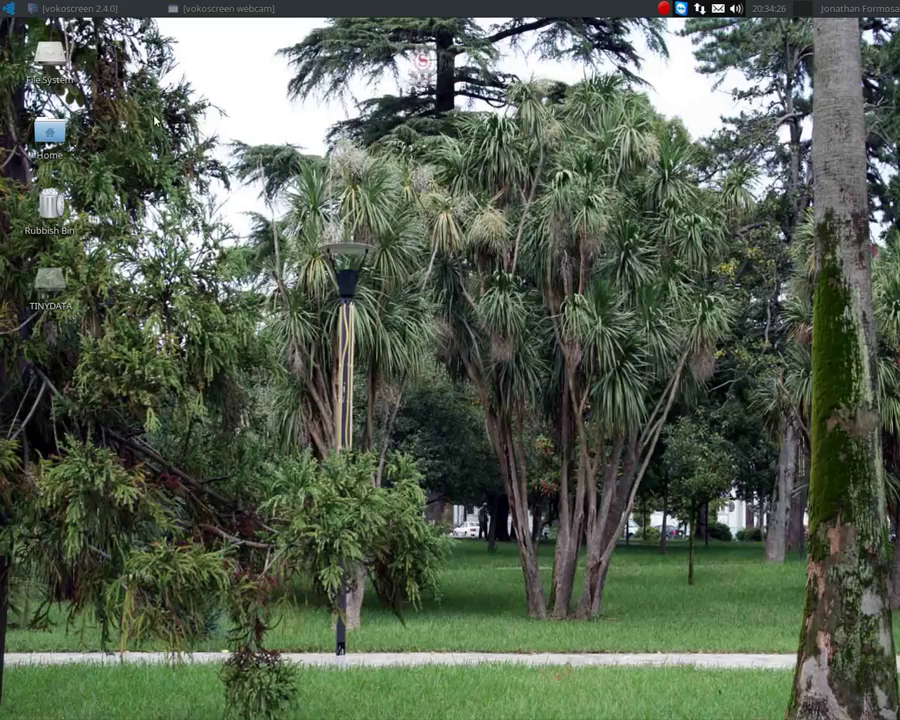
Launch Kdenlive from the desktop menu under Applications > Video Production
right_click(291, 272)
mouse_move(350, 484)
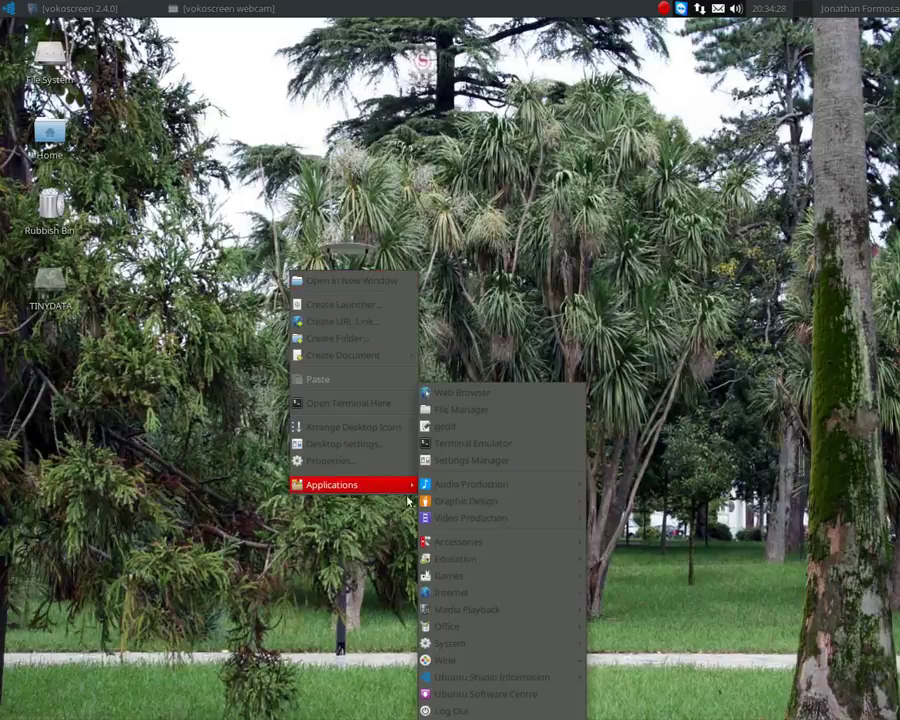
mouse_move(511, 520)
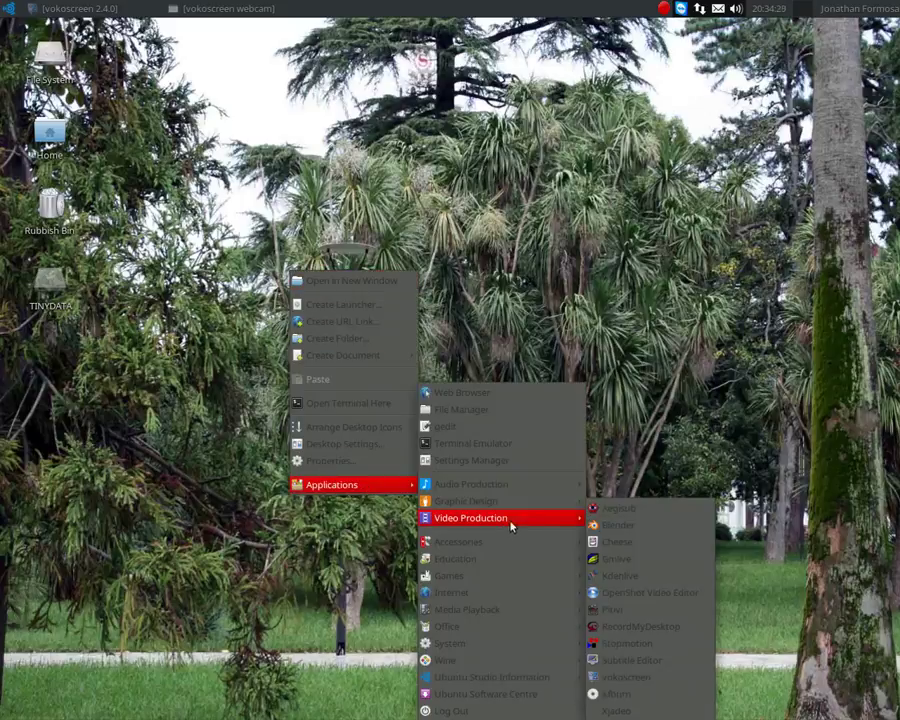
left_click(661, 578)
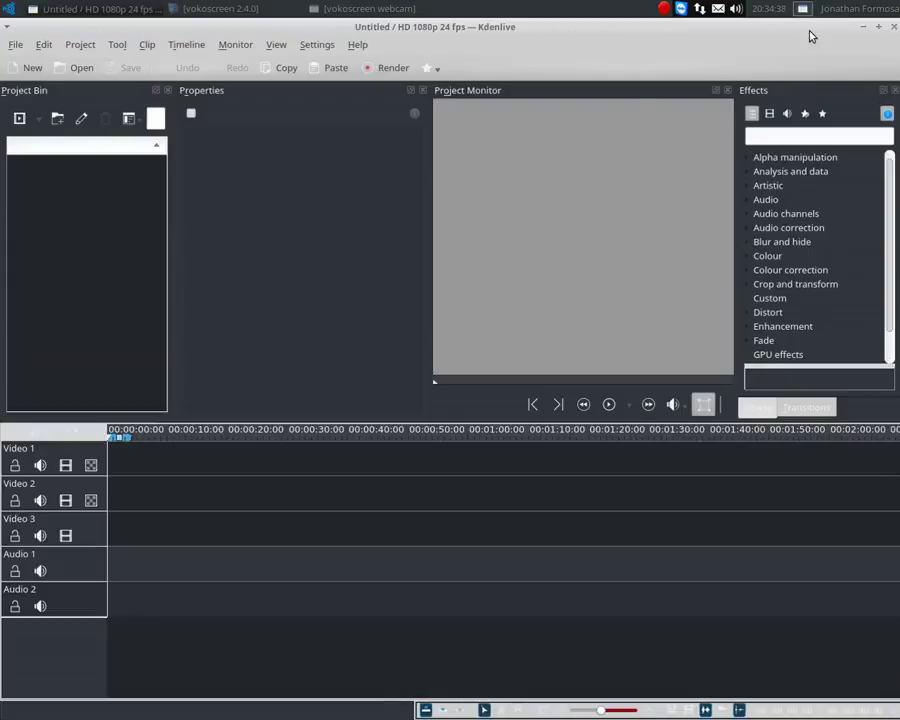
Open the file manager as a resized window positioned over Kdenlive
left_click(9, 10)
left_click(14, 42)
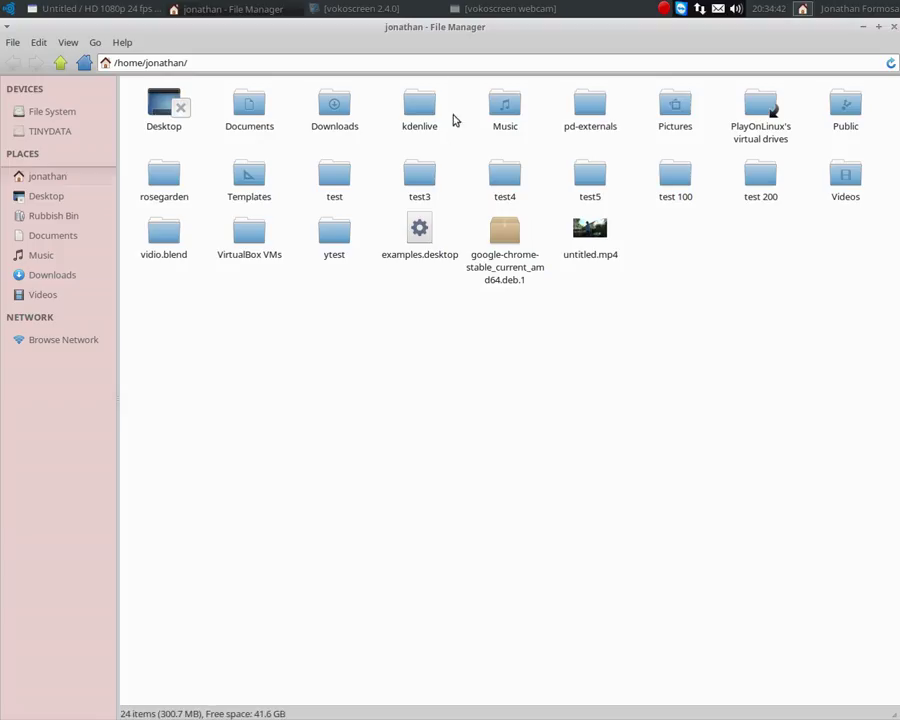
left_click(878, 26)
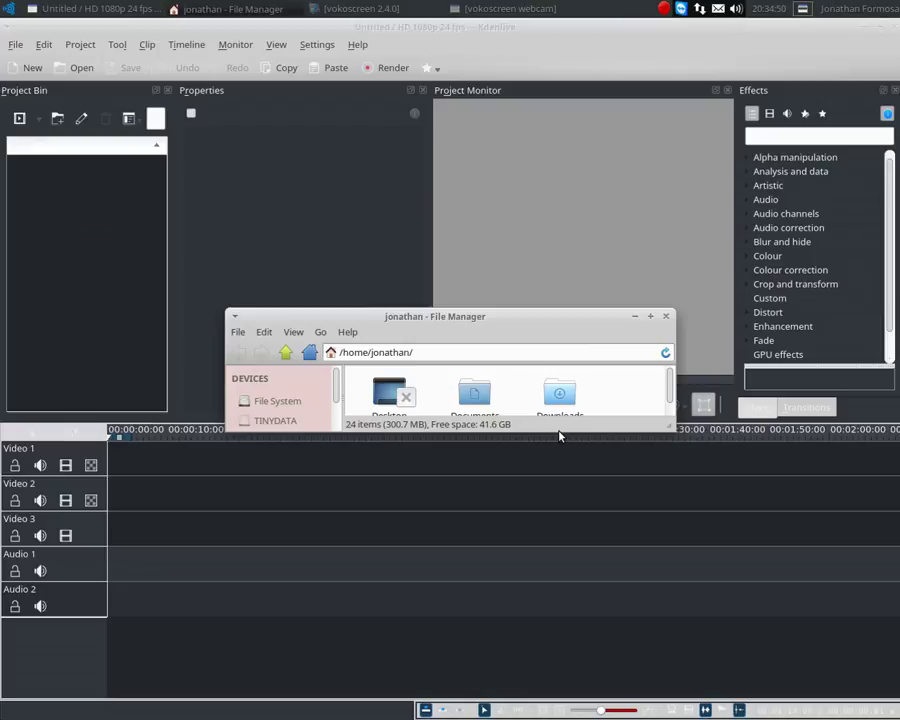
left_click_drag(558, 432, 548, 514)
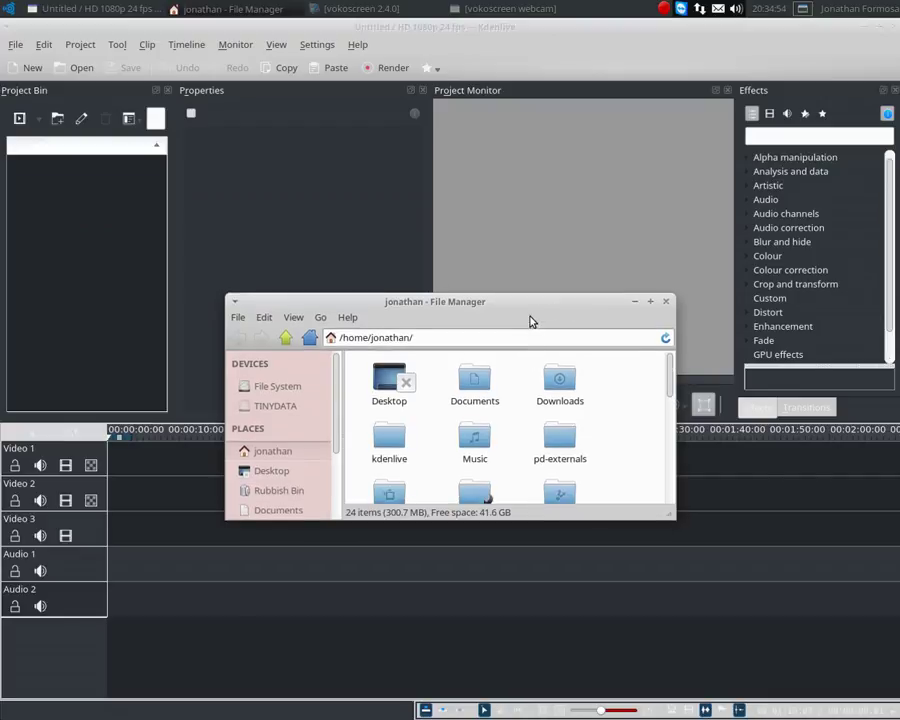
left_click_drag(532, 318, 712, 195)
Browse to the Music > sond efex folder and drag its file into the Project Bin
scroll(440, 377, "down", 4)
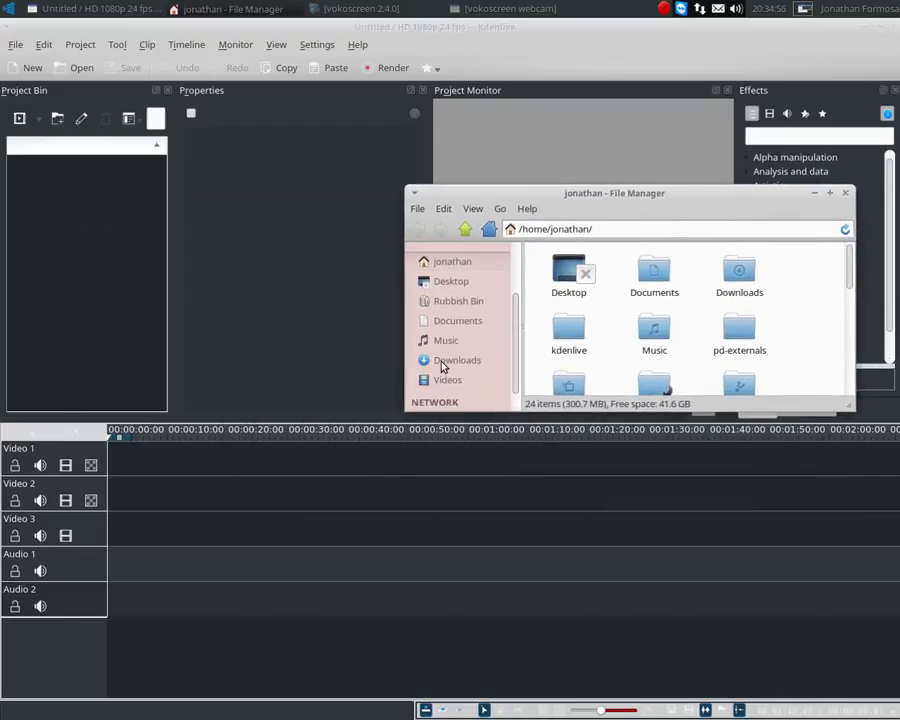
left_click(468, 343)
scroll(745, 368, "down", 5)
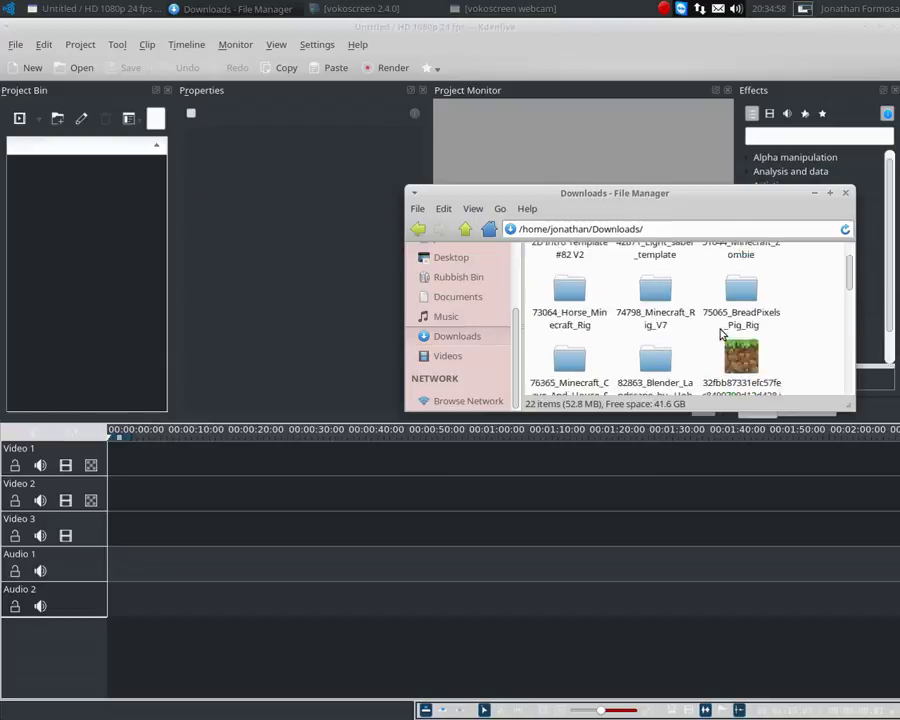
scroll(744, 370, "down", 5)
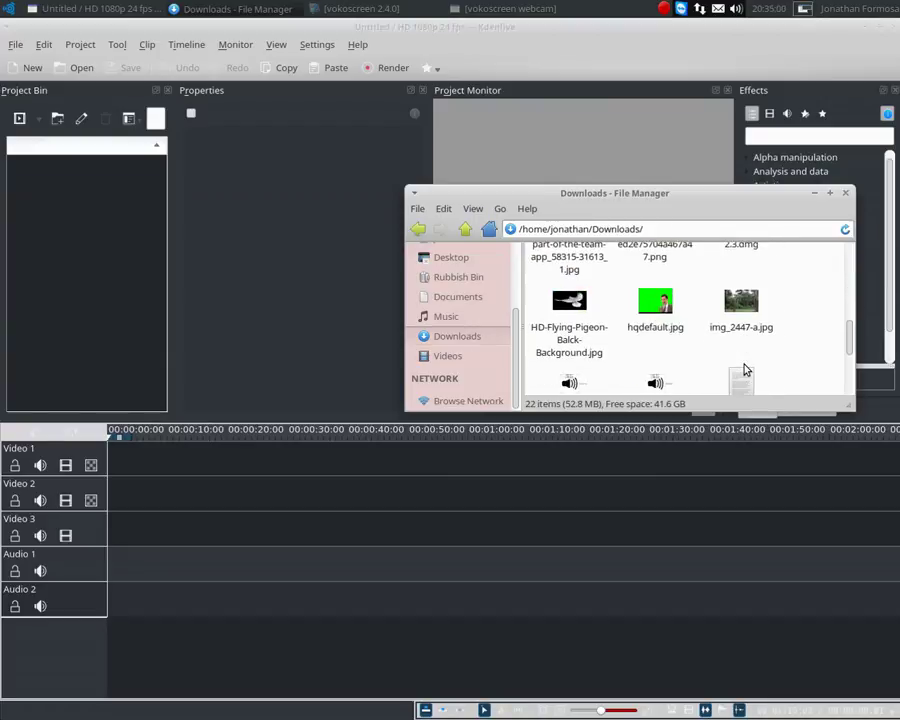
scroll(727, 374, "down", 1)
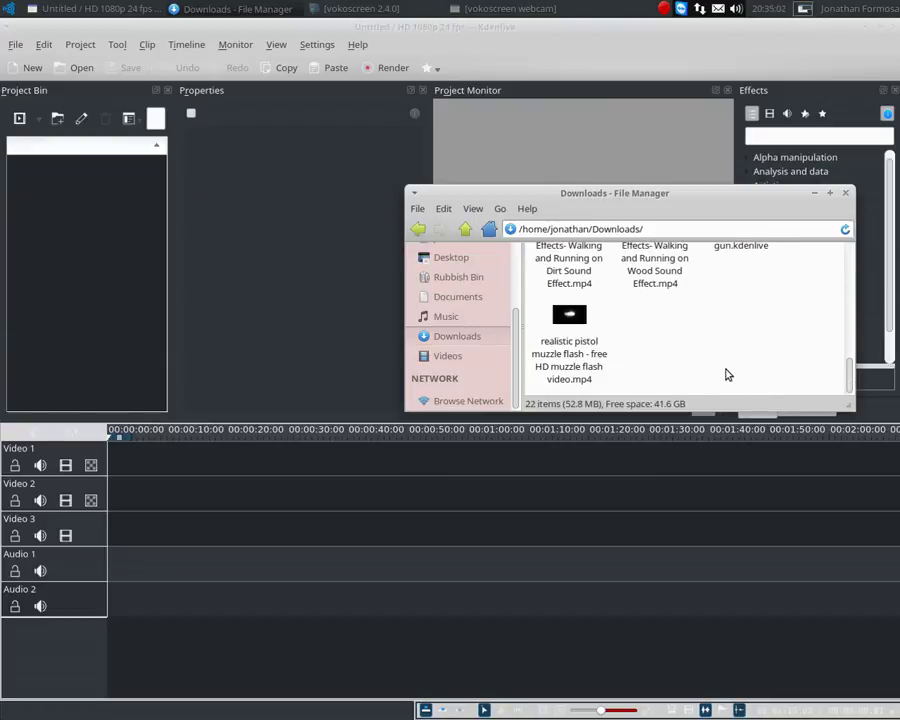
scroll(727, 370, "up", 2)
scroll(725, 364, "up", 2)
scroll(712, 335, "up", 3)
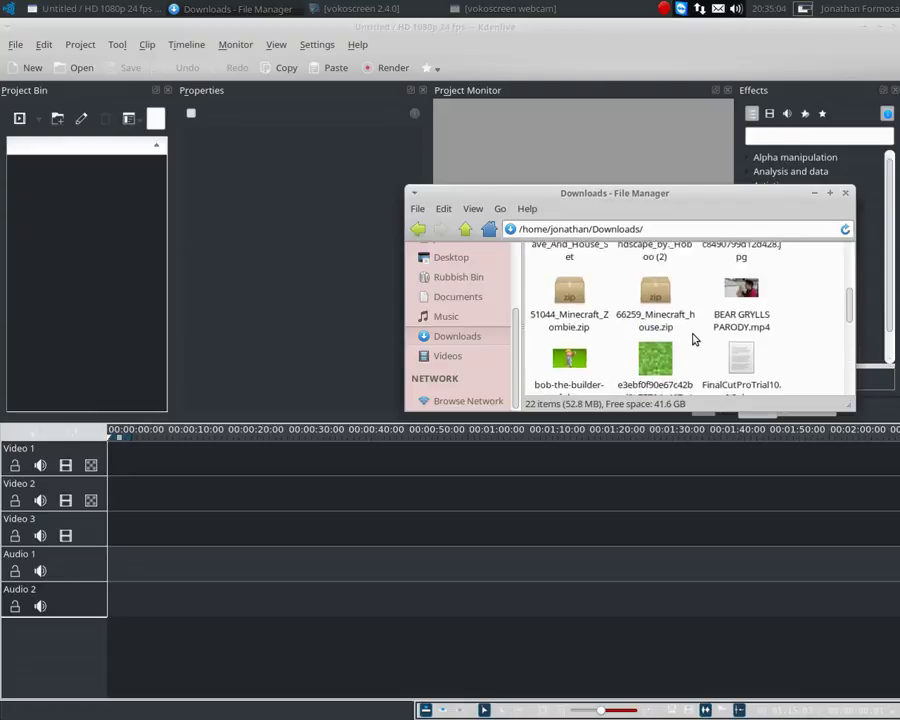
scroll(689, 338, "down", 1)
scroll(700, 333, "up", 2)
scroll(735, 278, "up", 1)
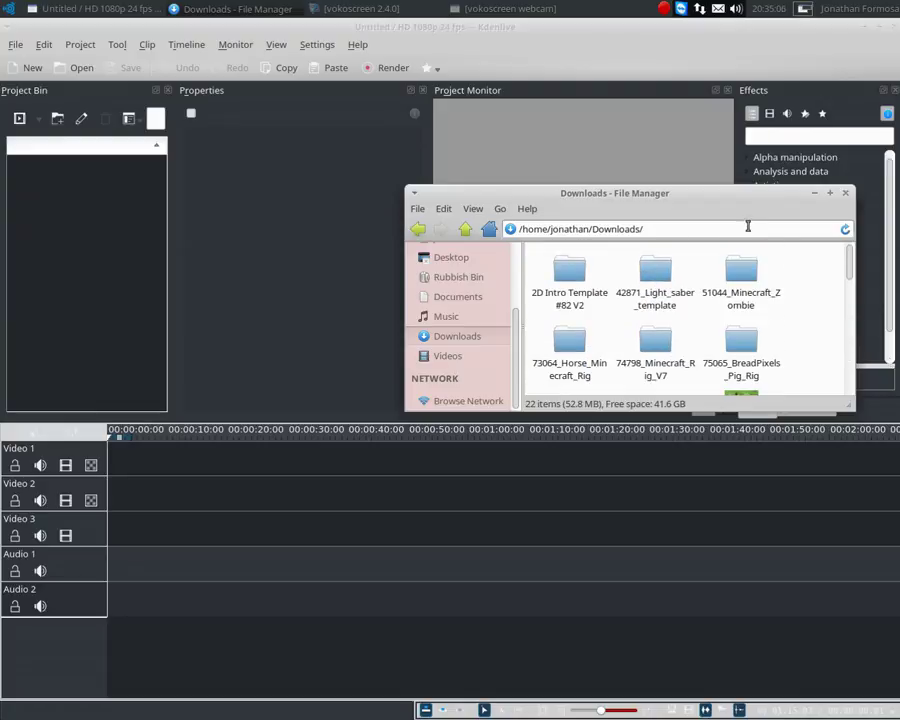
left_click(450, 357)
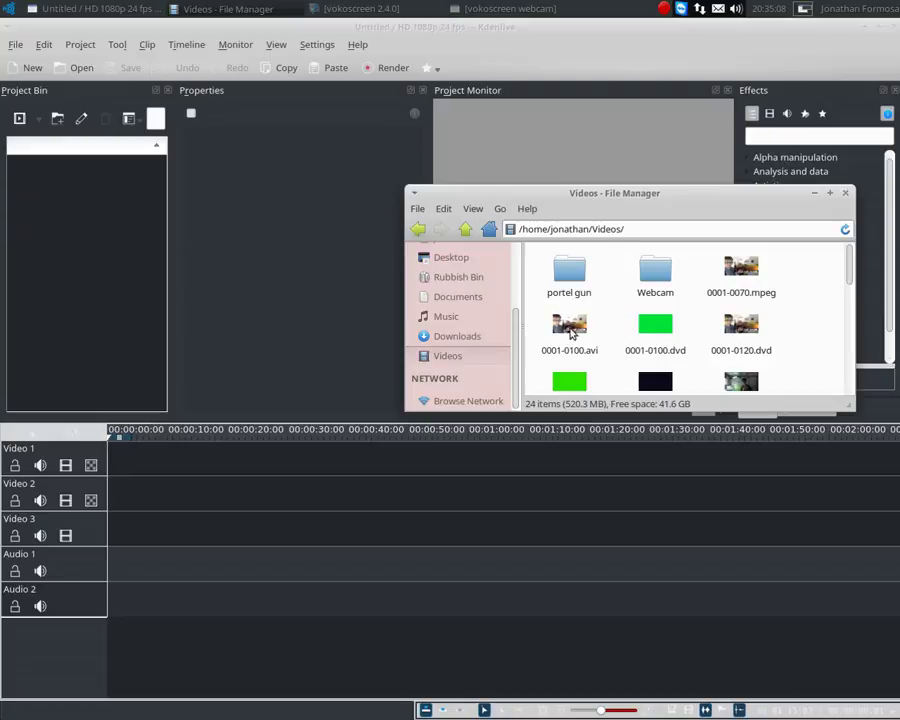
left_click(464, 320)
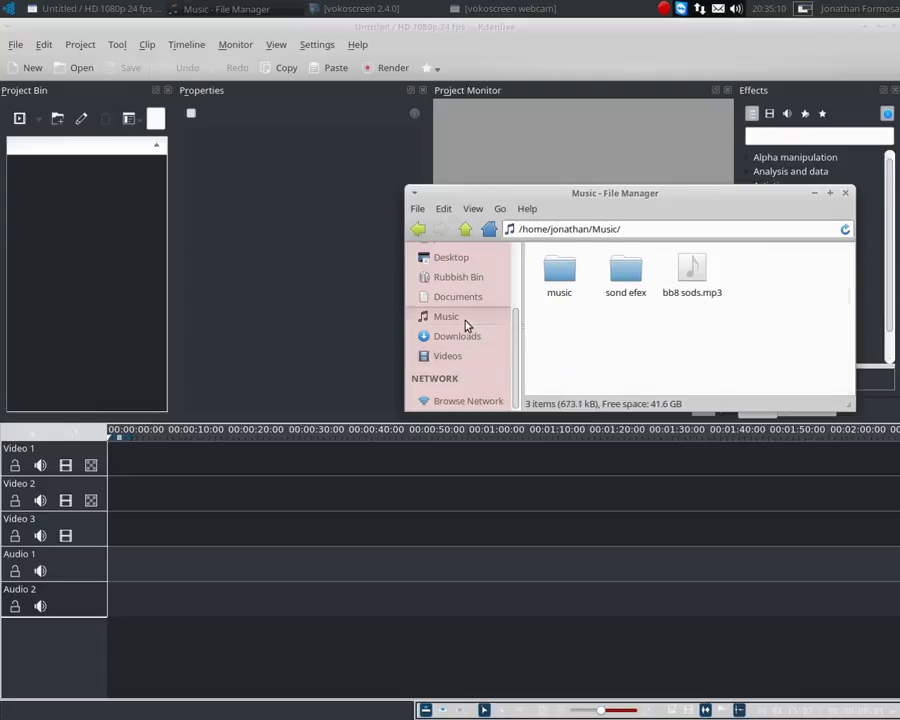
double_click(614, 287)
scroll(703, 305, "down", 1)
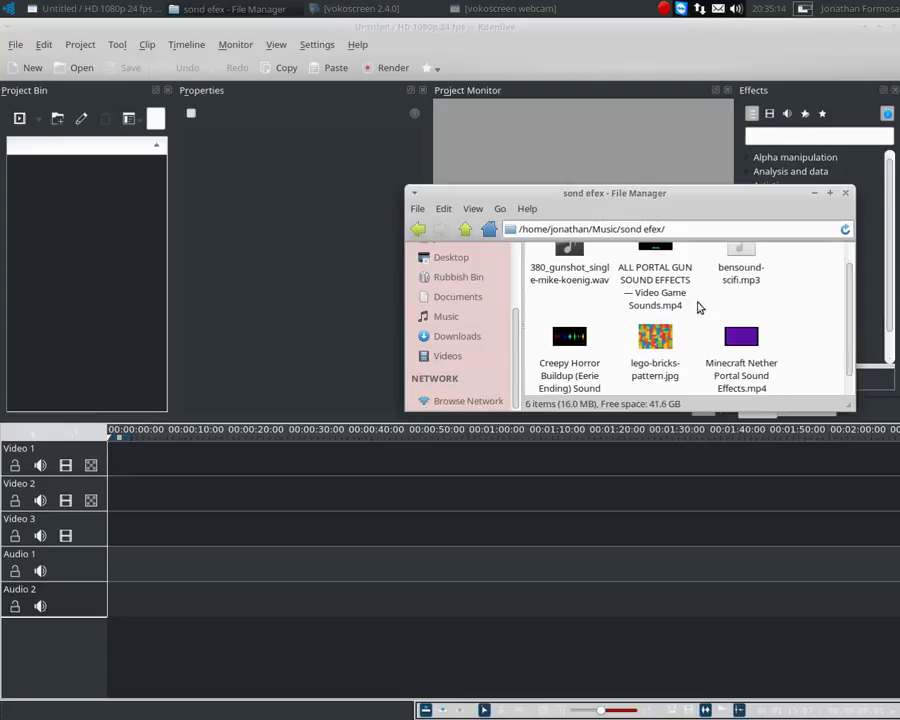
left_click_drag(655, 340, 70, 195)
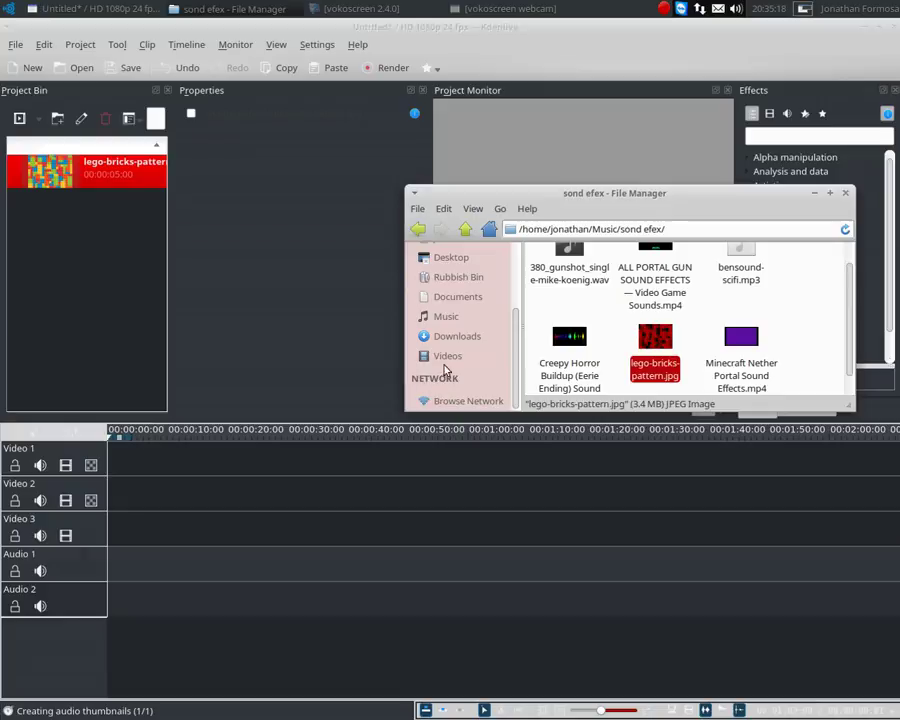
Drag MAH04408.MP4 from Videos into the Project Bin and close the file manager
left_click(466, 318)
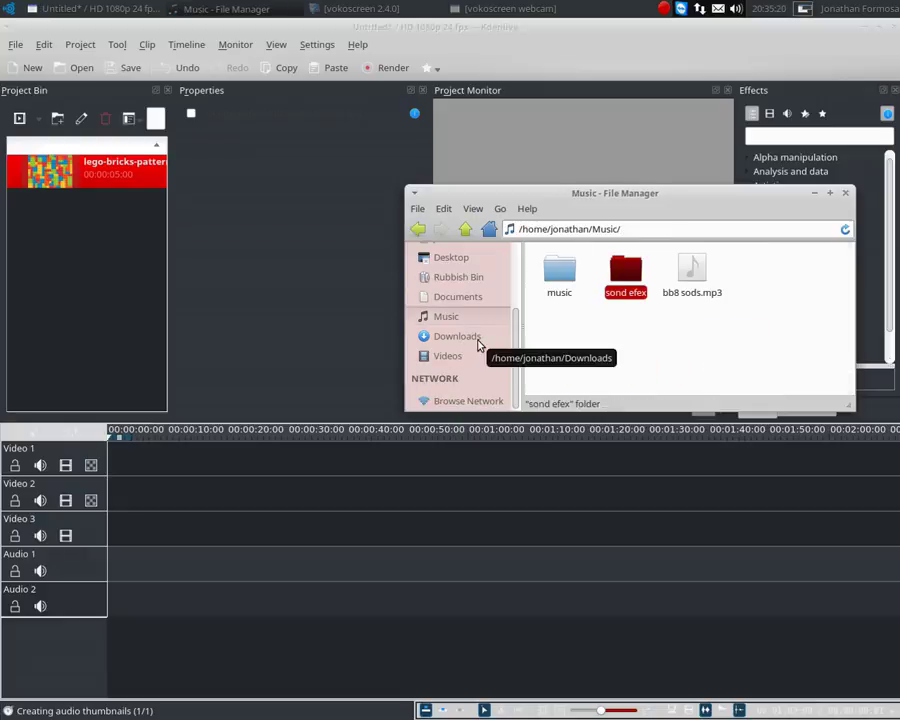
left_click(477, 338)
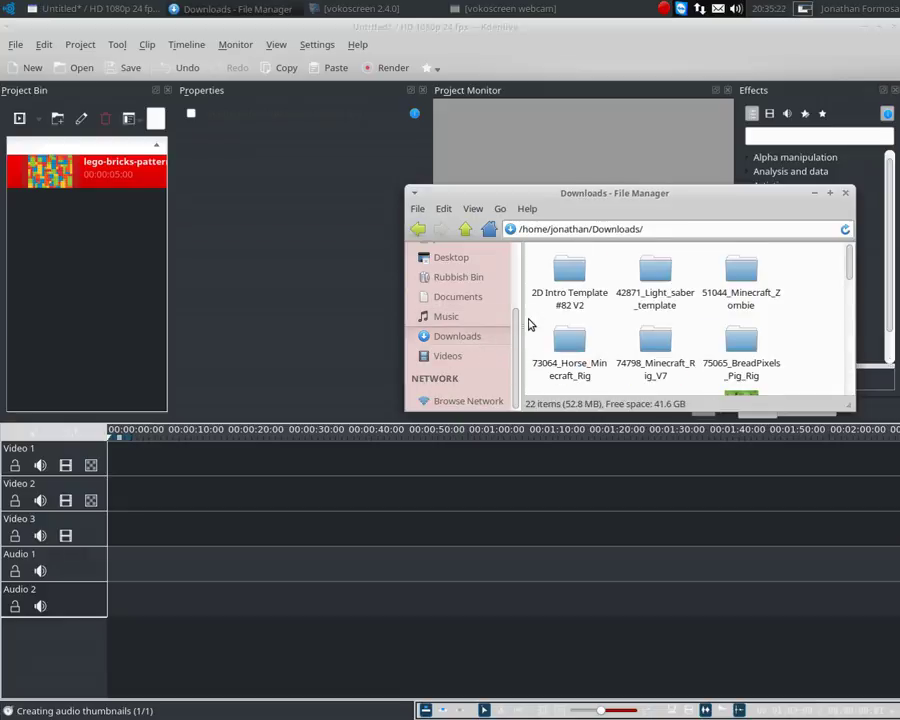
left_click(452, 357)
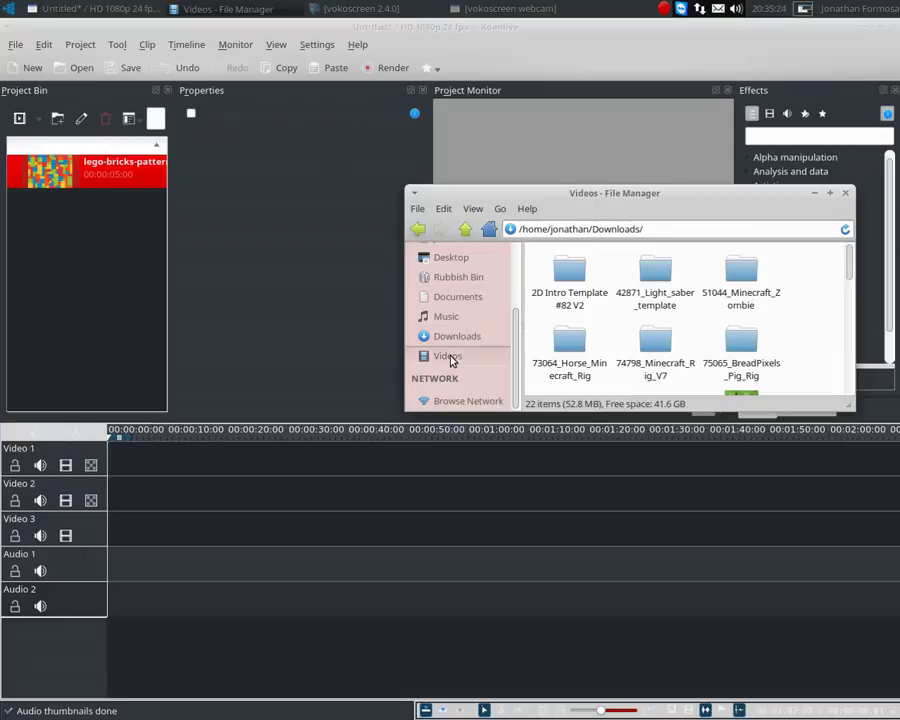
scroll(657, 332, "down", 1)
scroll(657, 330, "down", 1)
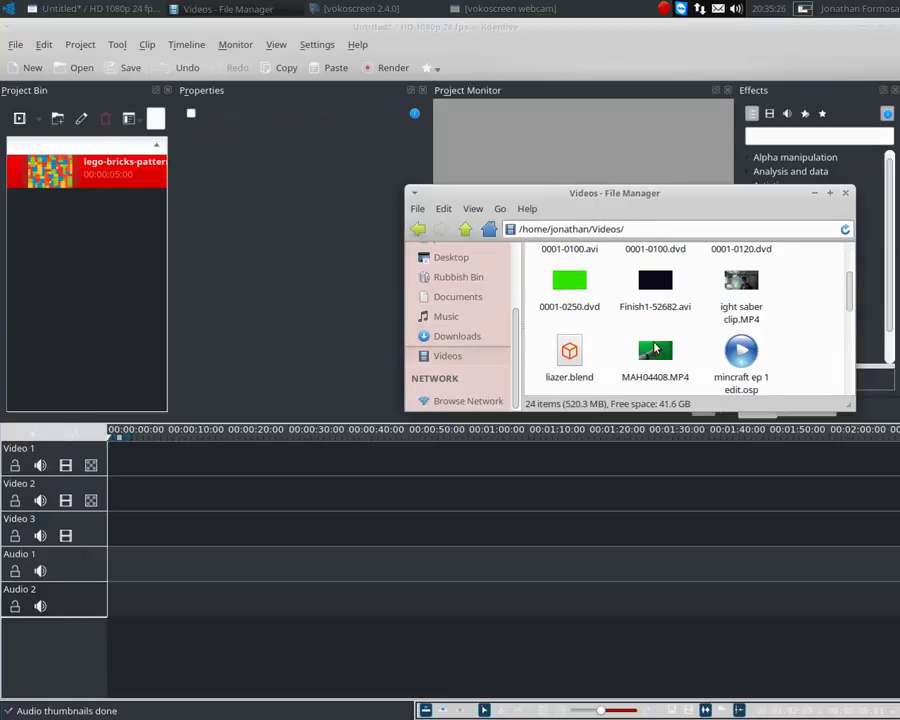
left_click_drag(655, 350, 88, 256)
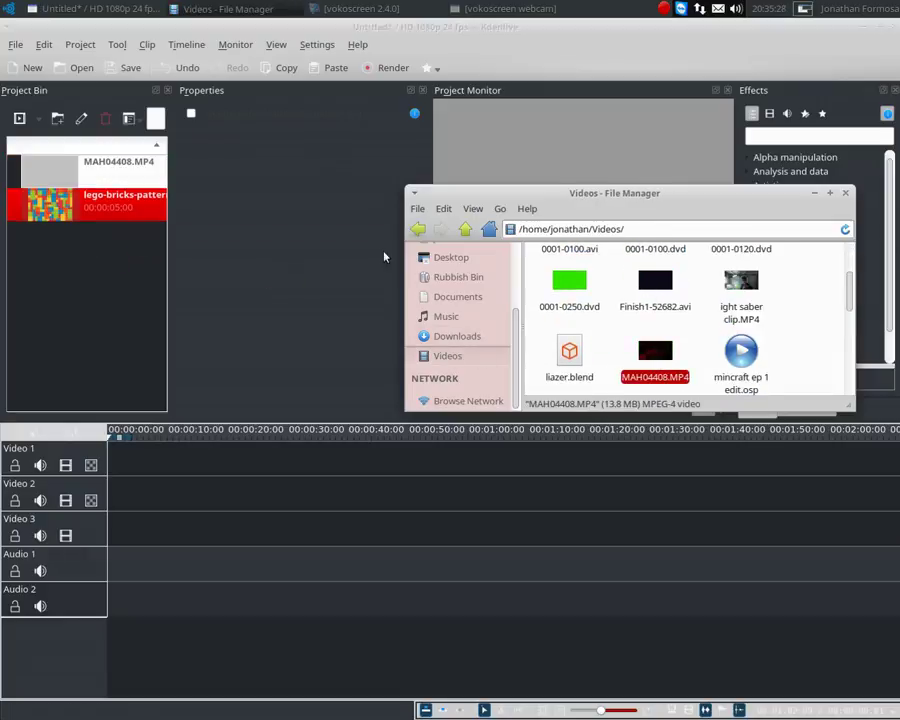
left_click(845, 193)
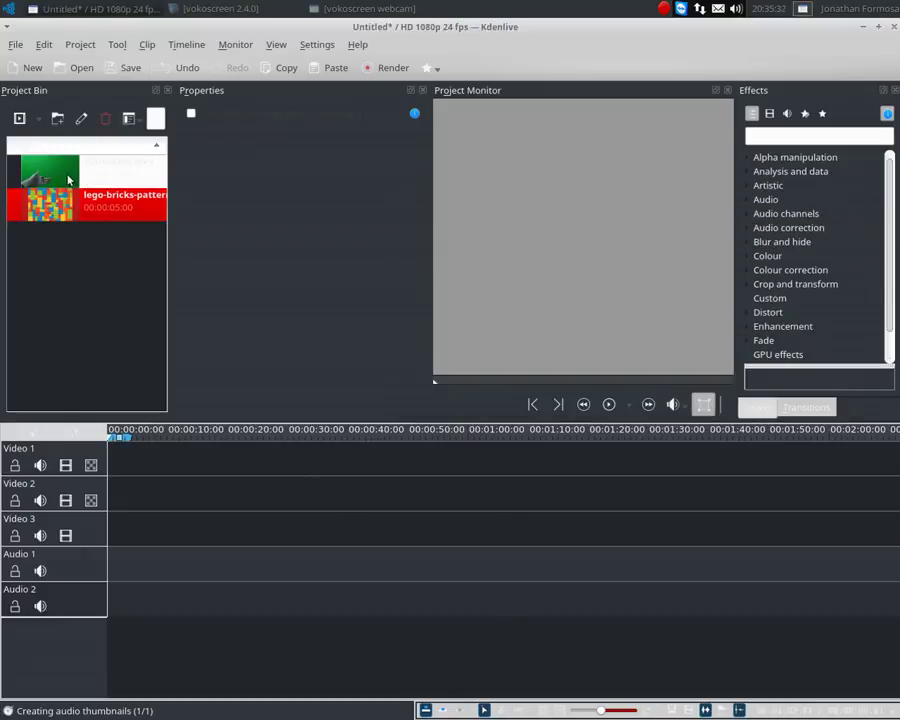
Drop MAH04408.MP4 on Video 1 and lego-bricks-pattern.jpg on Video 2, then select the hand clip
left_click_drag(69, 179, 110, 447)
left_click_drag(50, 205, 161, 458)
left_click(158, 463)
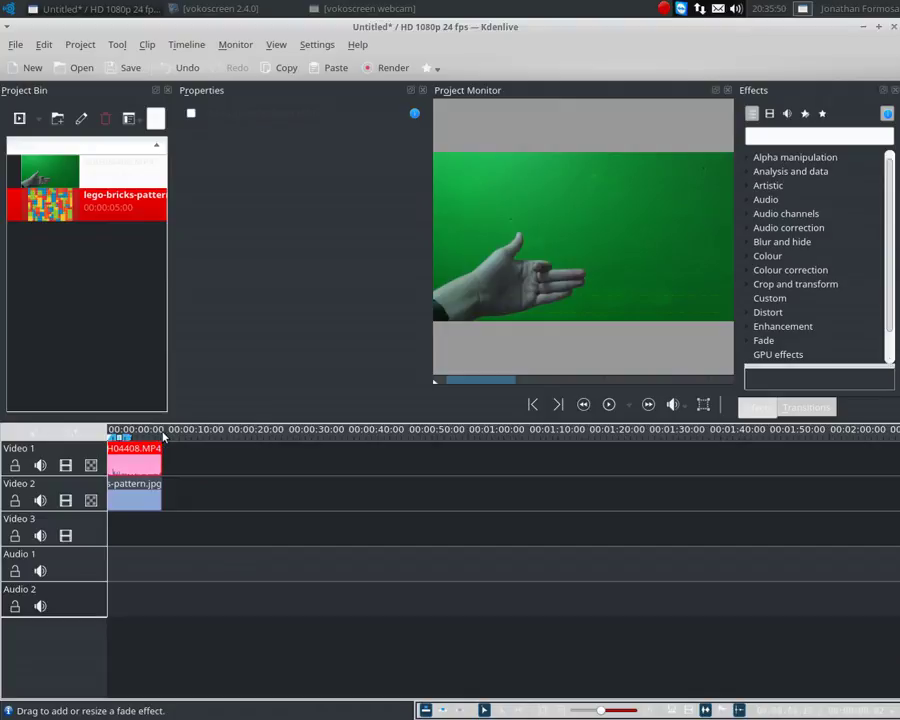
left_click(161, 436)
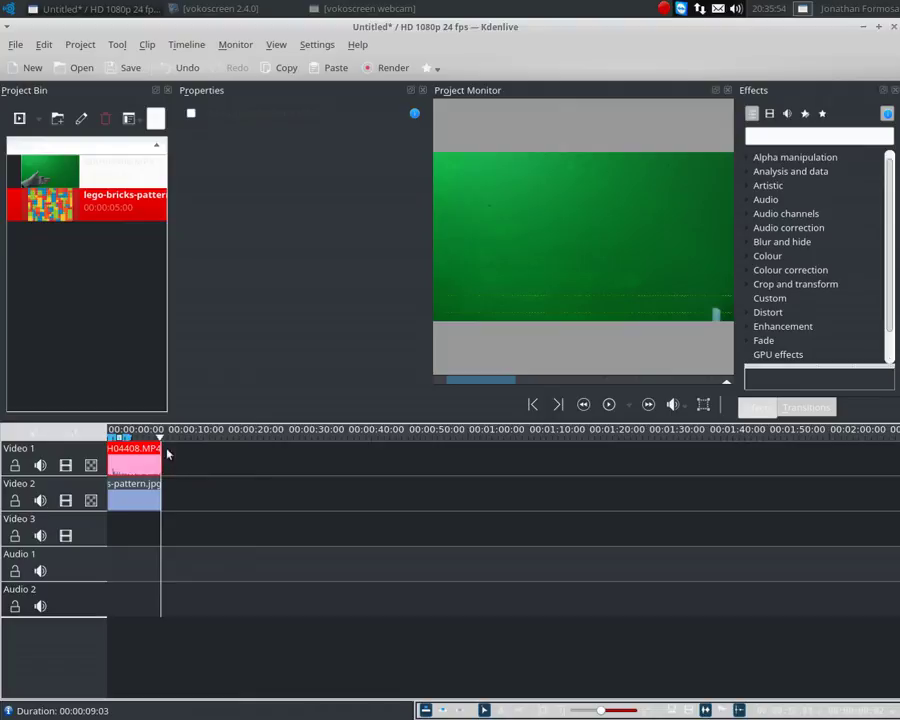
Add a Composite transition to the hand clip and select it to view its properties
right_click(143, 466)
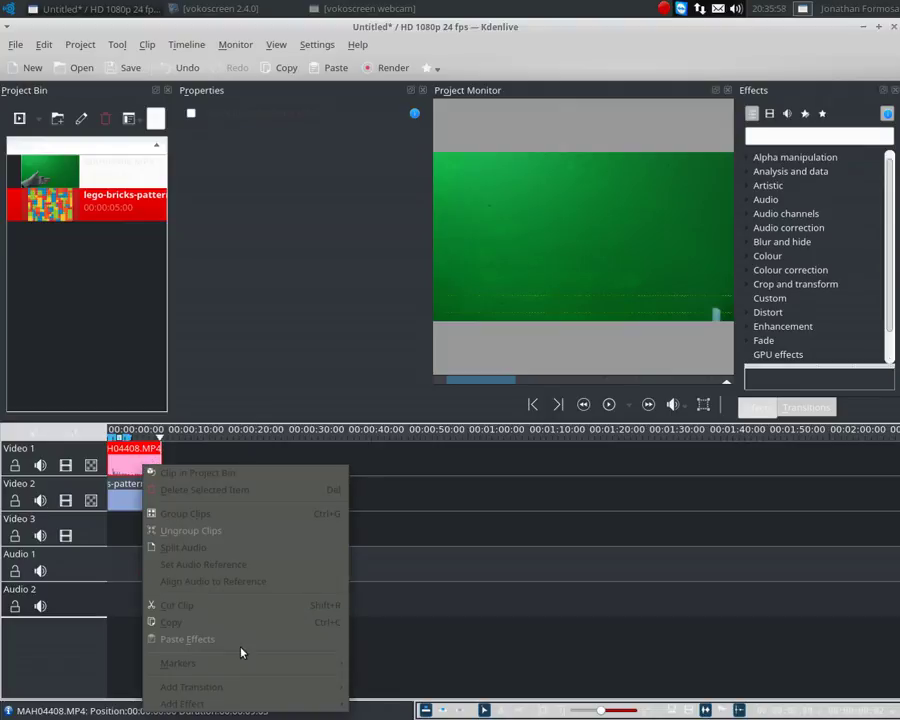
mouse_move(227, 703)
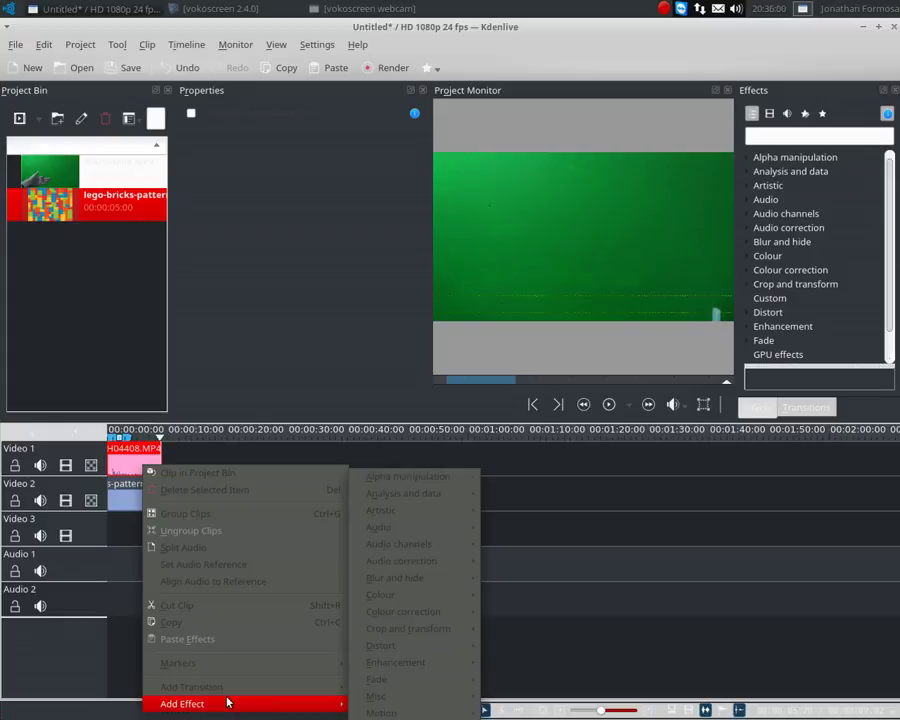
mouse_move(202, 683)
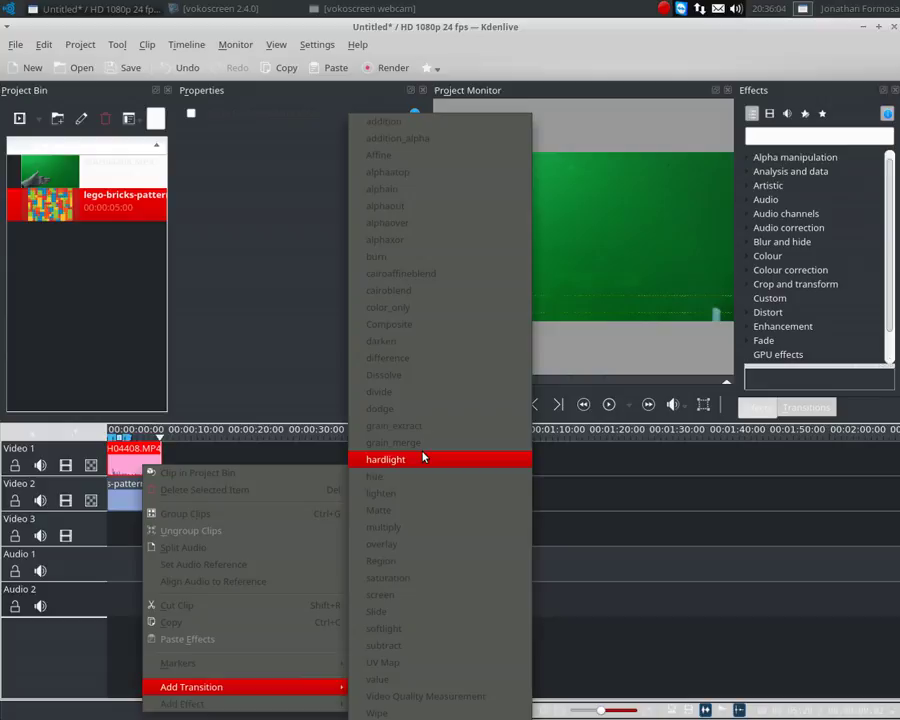
left_click(414, 325)
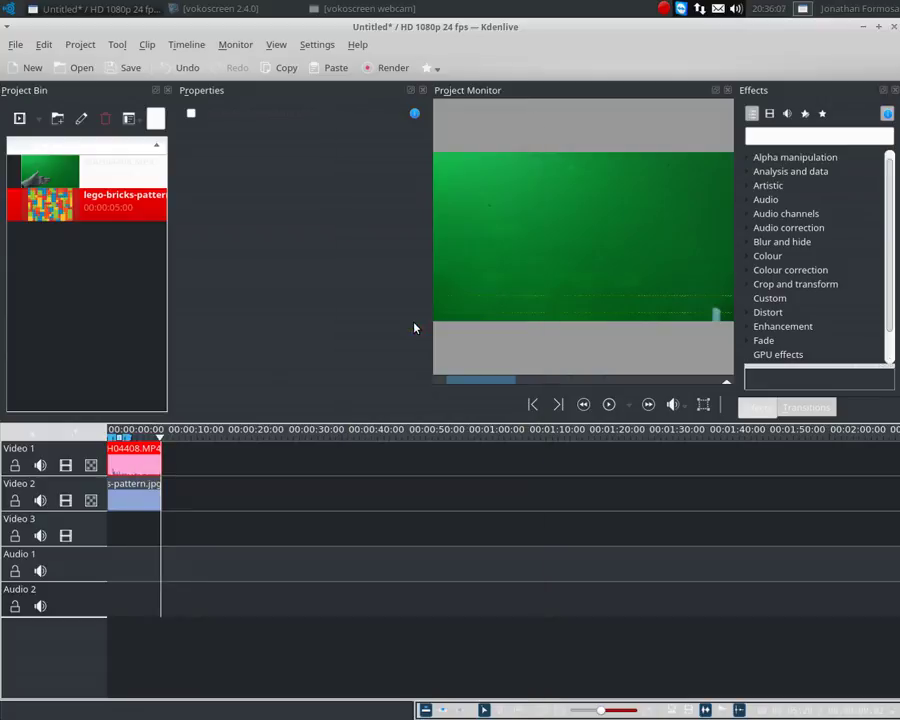
left_click(143, 483)
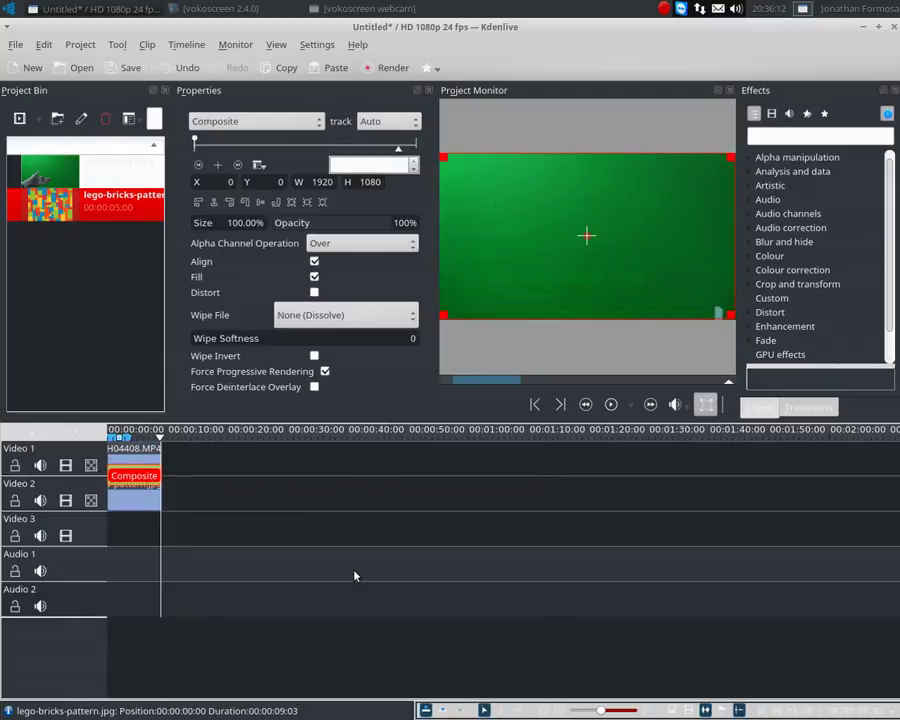
Apply Alpha manipulation > Chroma Key to the MAH04408.MP4 clip on Video 1
right_click(135, 452)
mouse_move(255, 699)
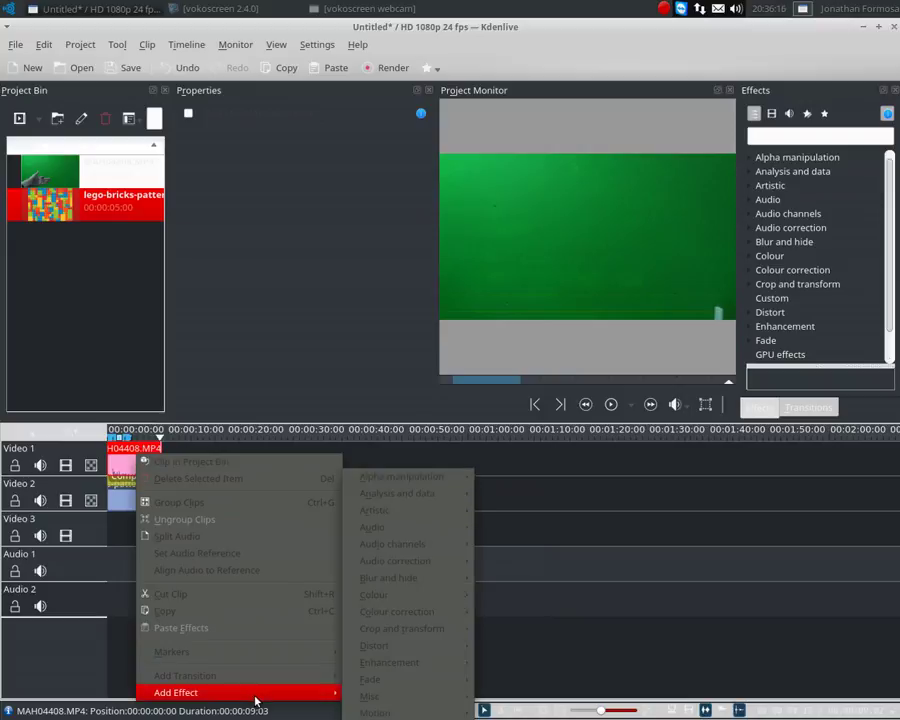
mouse_move(437, 478)
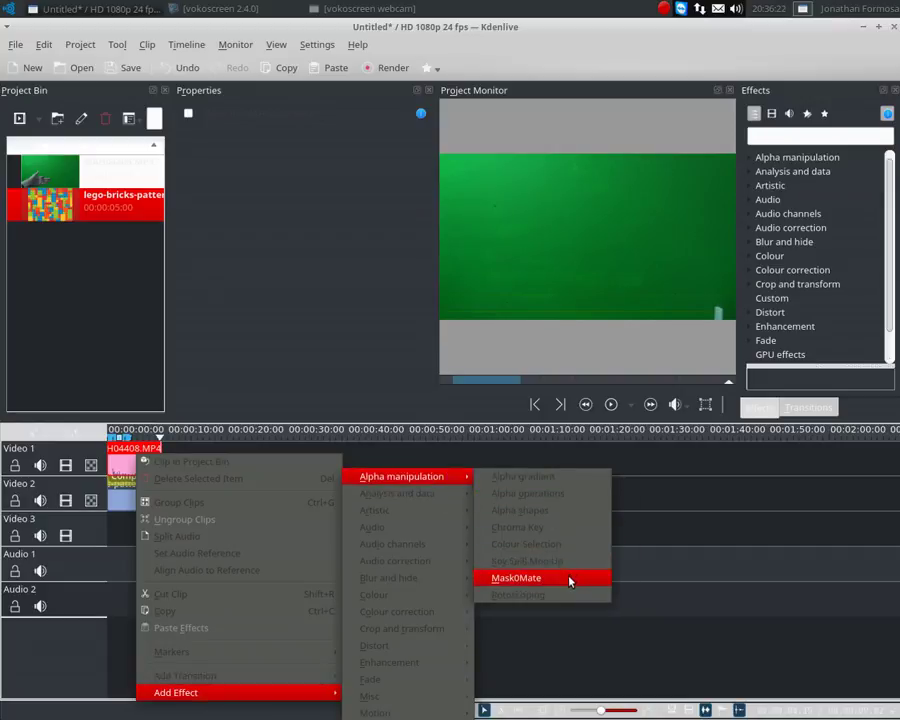
left_click(560, 527)
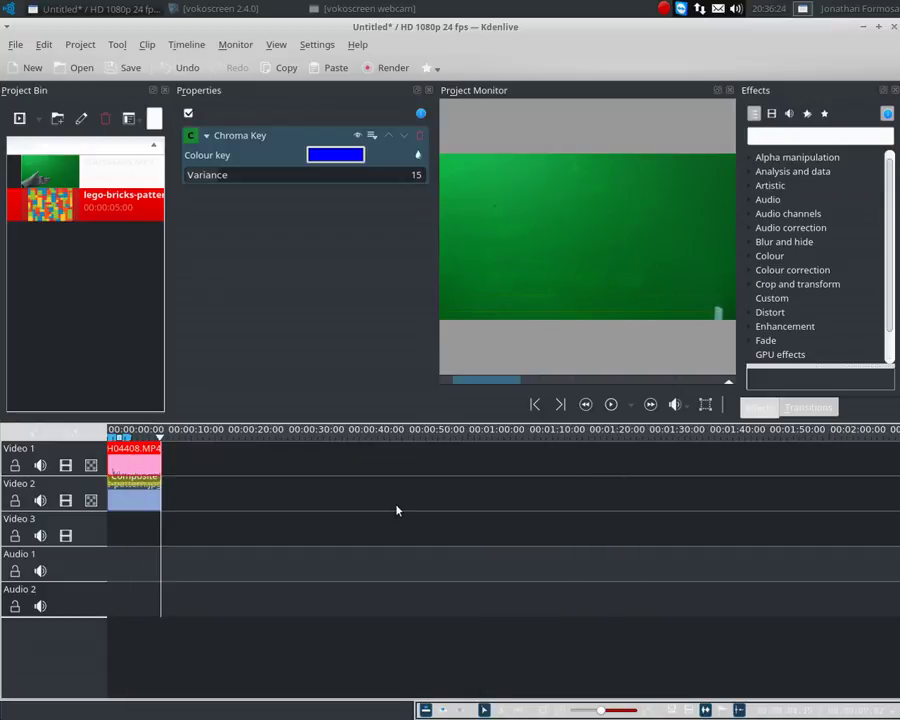
Set the Chroma Key colour to the green sampled from the backdrop in the monitor
left_click(336, 155)
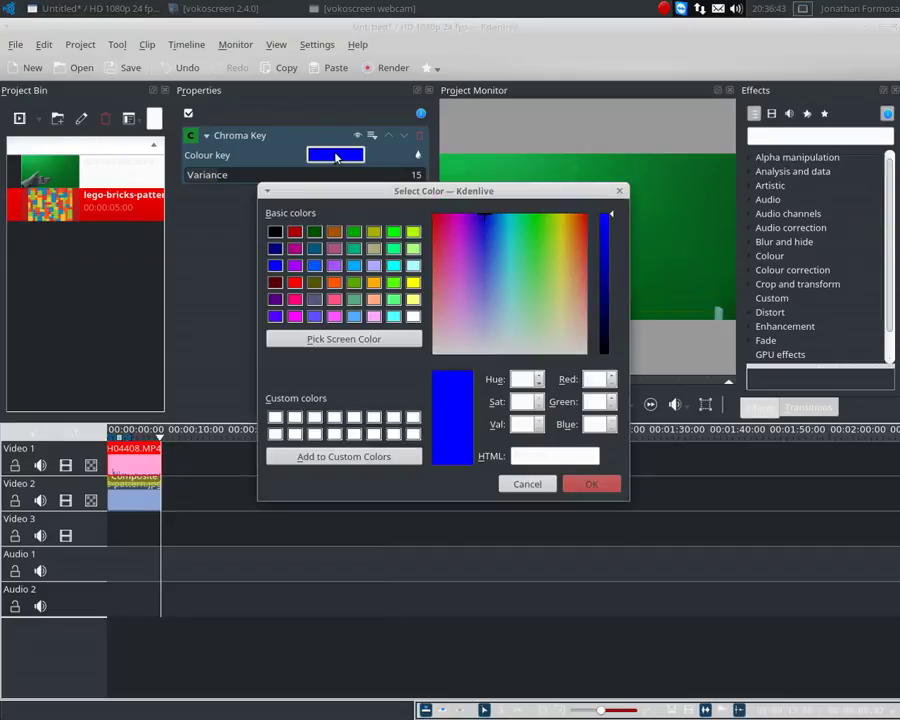
left_click(338, 341)
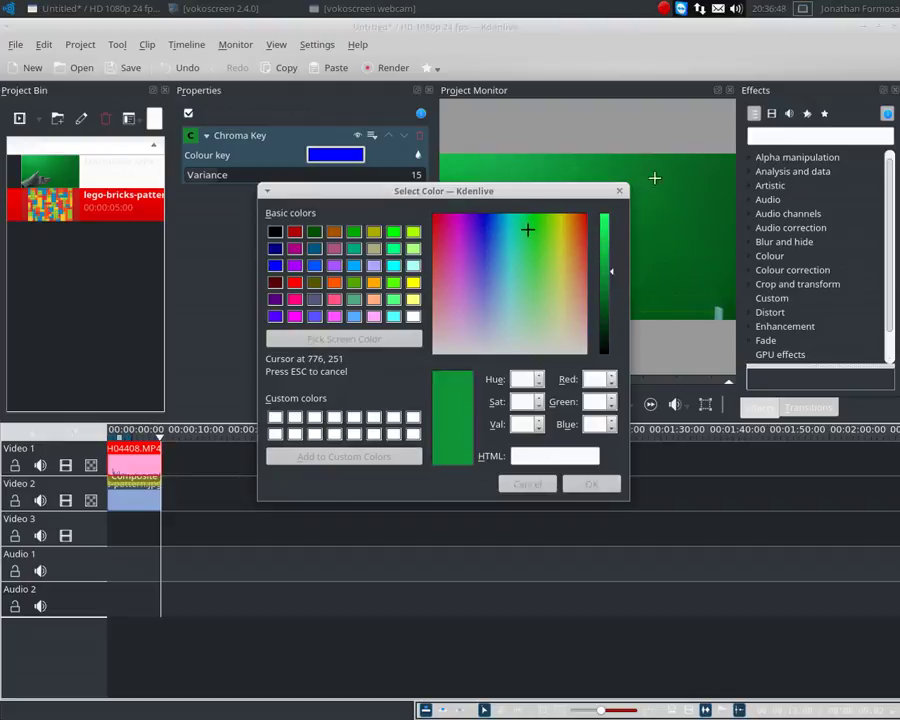
left_click(650, 240)
left_click(593, 484)
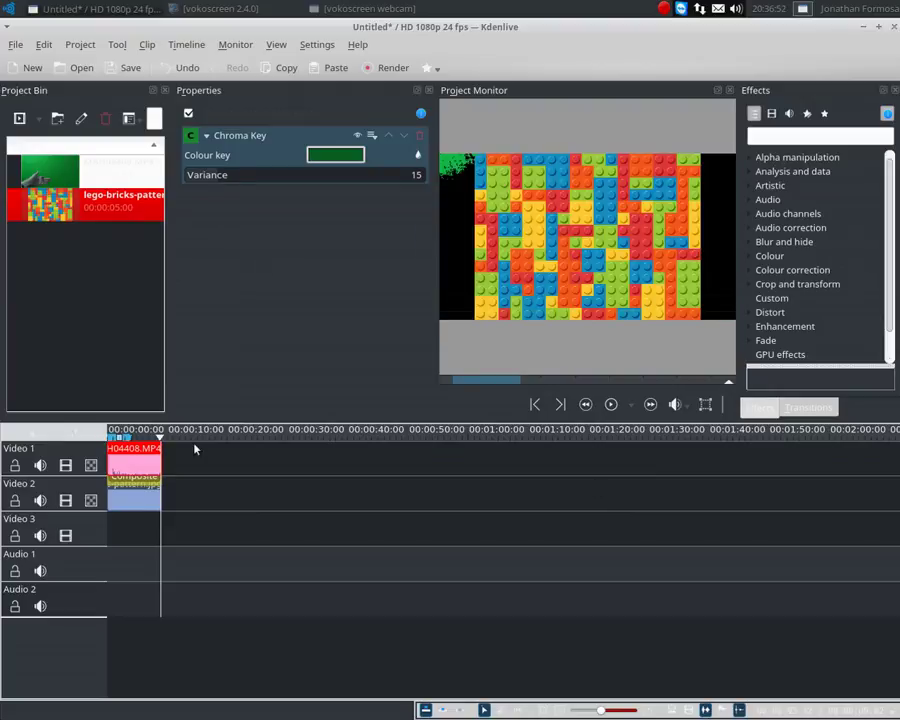
Check the key on nearby frames and lower the Chroma Key Variance to 10
left_click(140, 428)
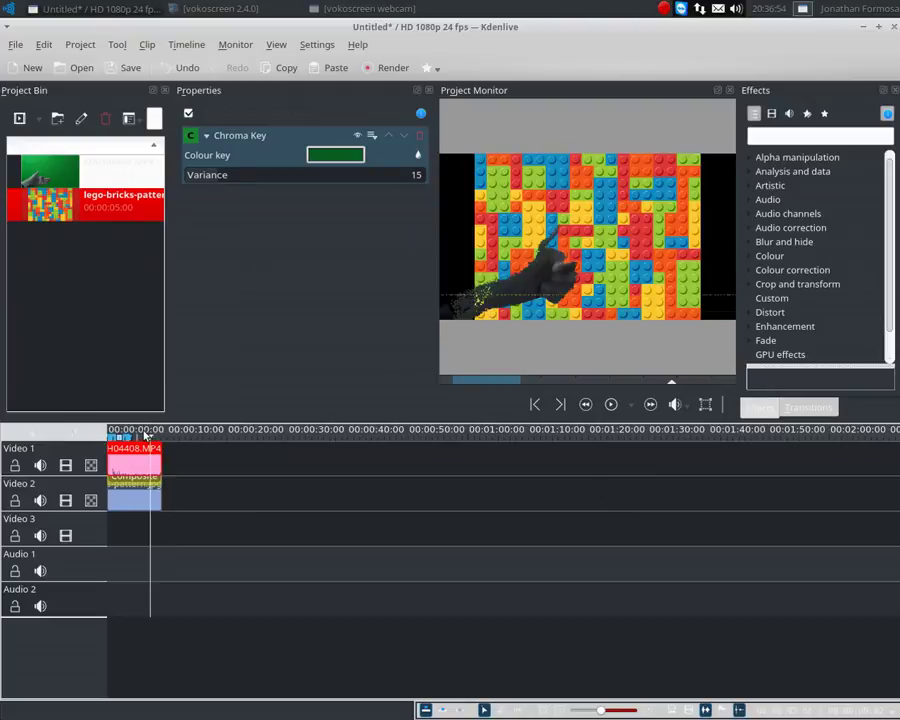
left_click(144, 431)
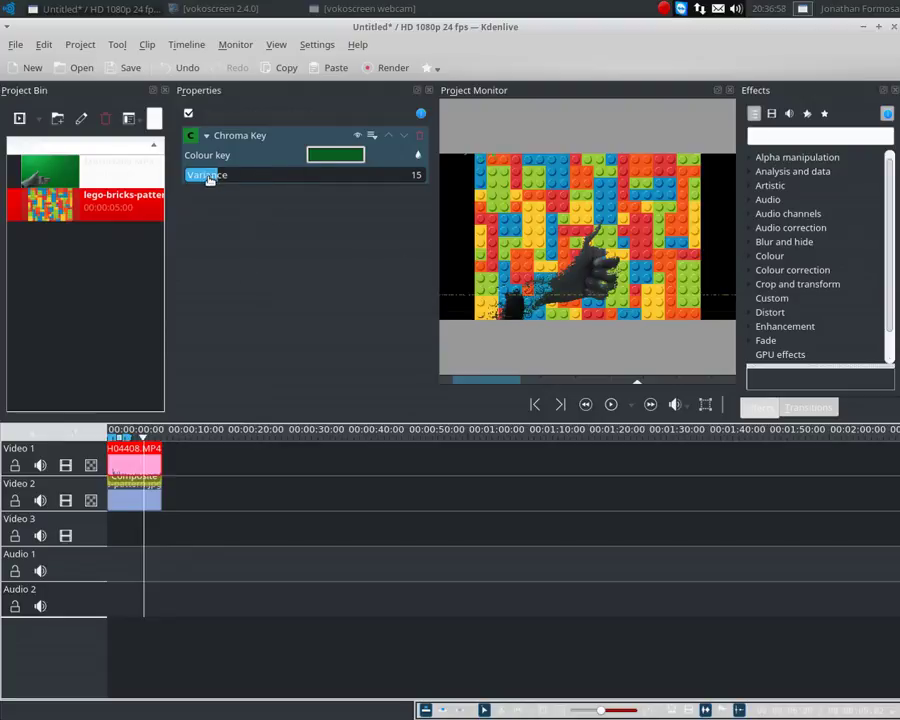
left_click_drag(210, 176, 207, 176)
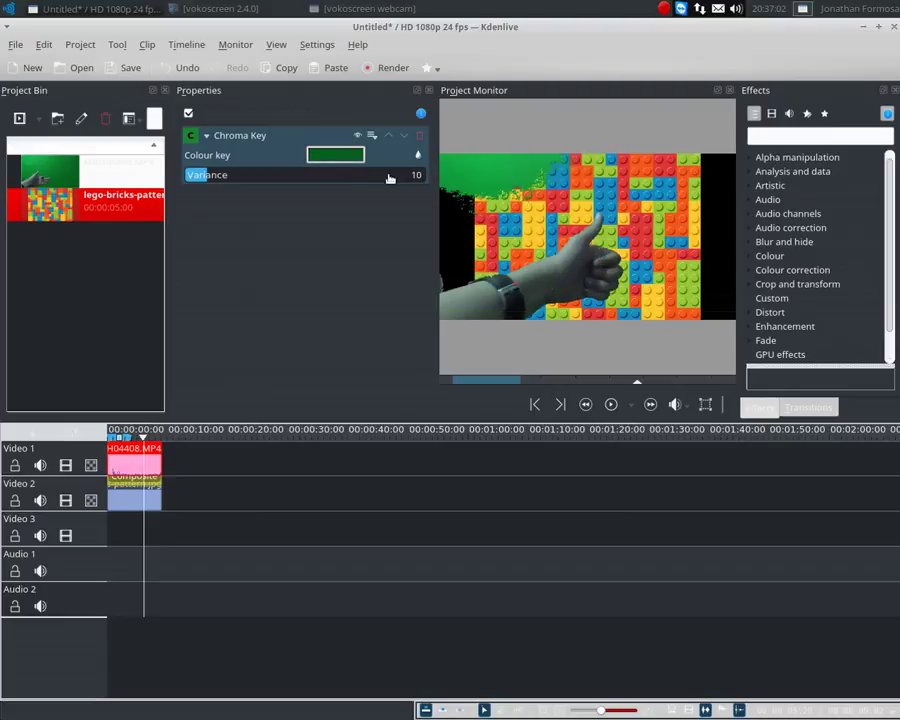
left_click(335, 155)
Change the Chroma Key colour to a brighter green sampled from the preview
left_click(401, 338)
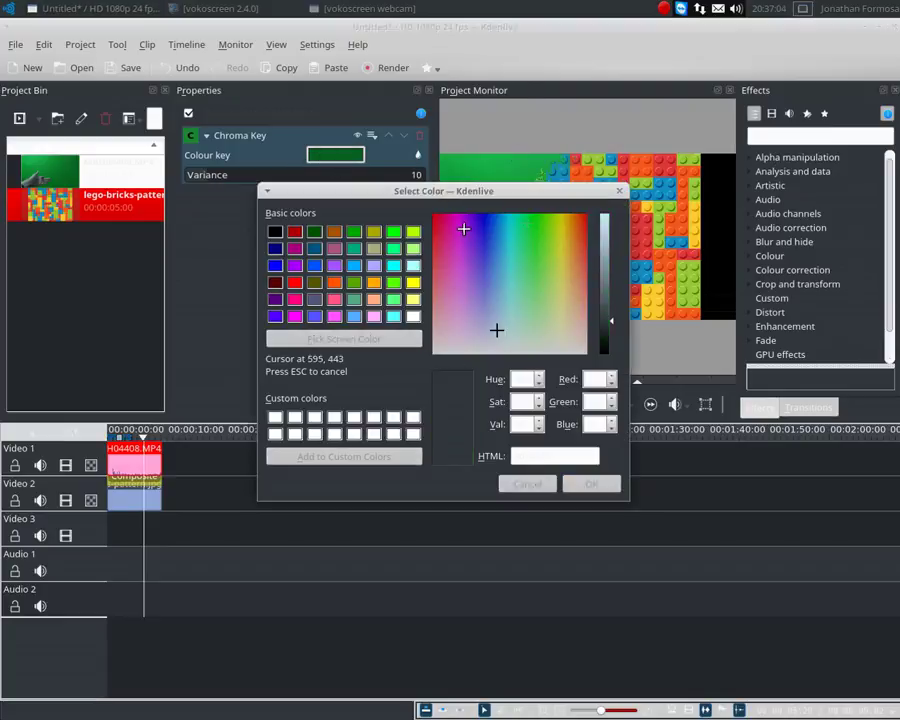
left_click(510, 162)
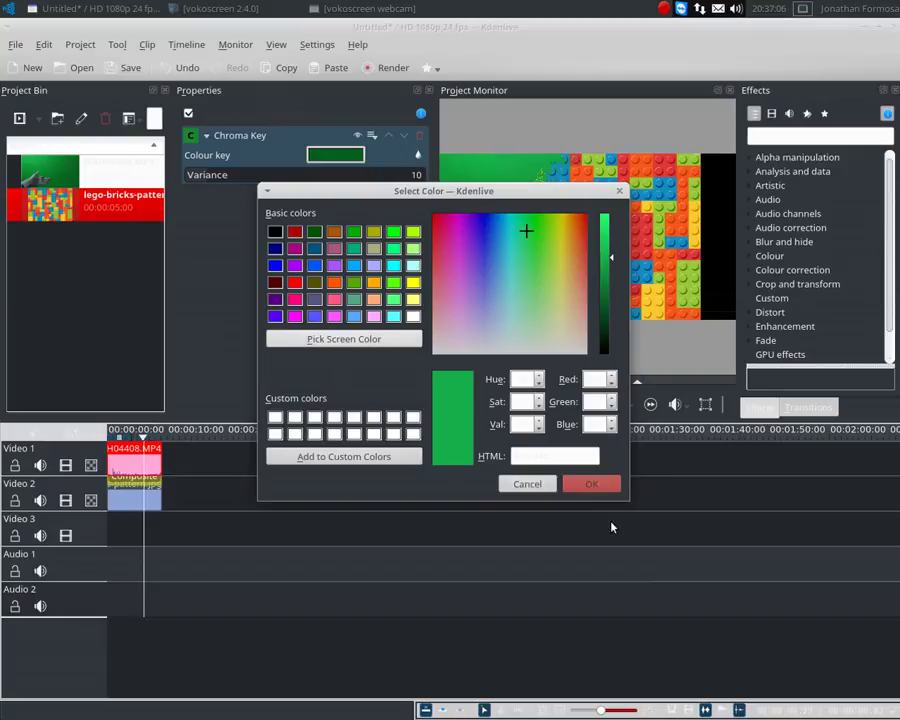
left_click(592, 485)
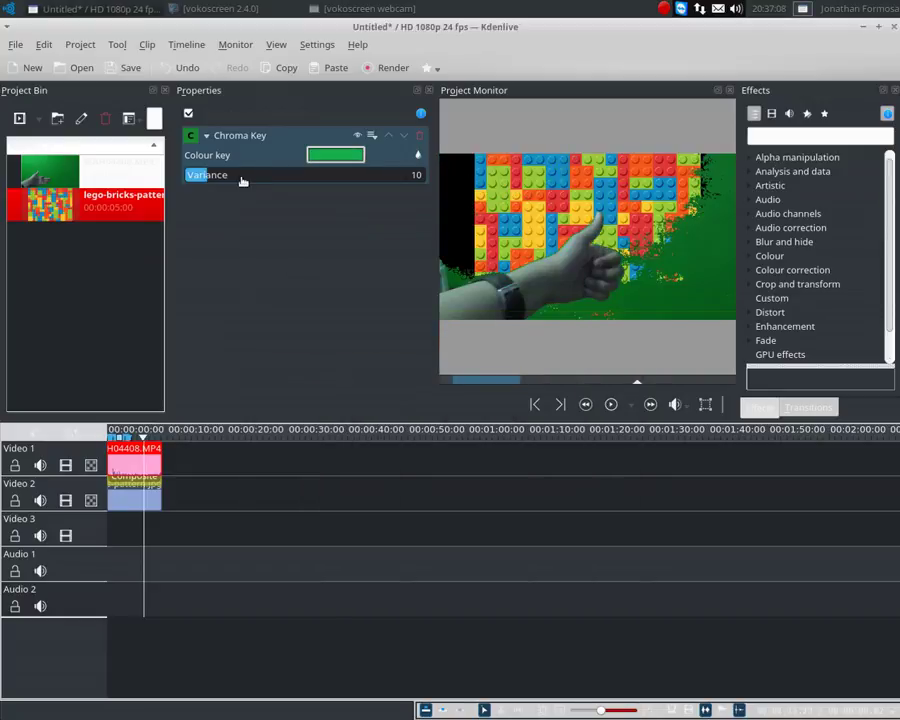
Set the Chroma Key Variance to 17 and return the playhead to the timeline start
left_click_drag(238, 176, 241, 175)
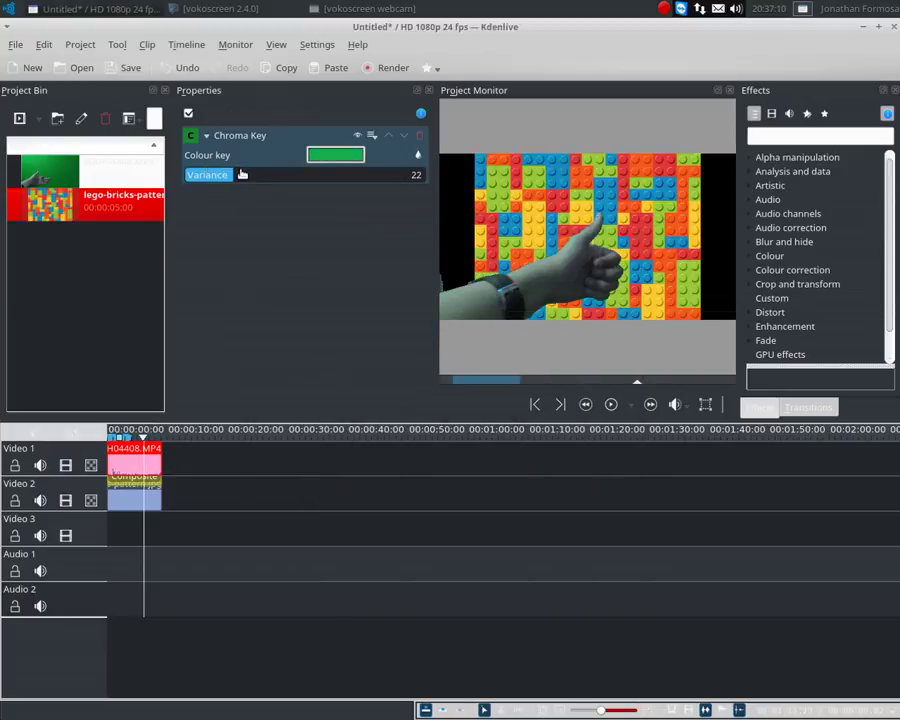
left_click(228, 174)
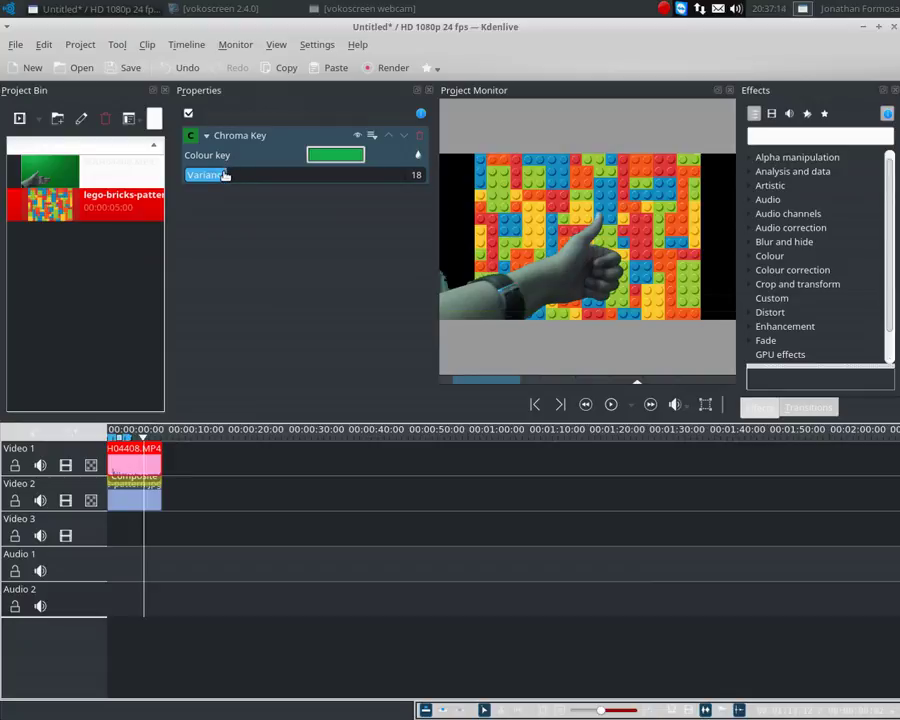
scroll(224, 175, "down", 1)
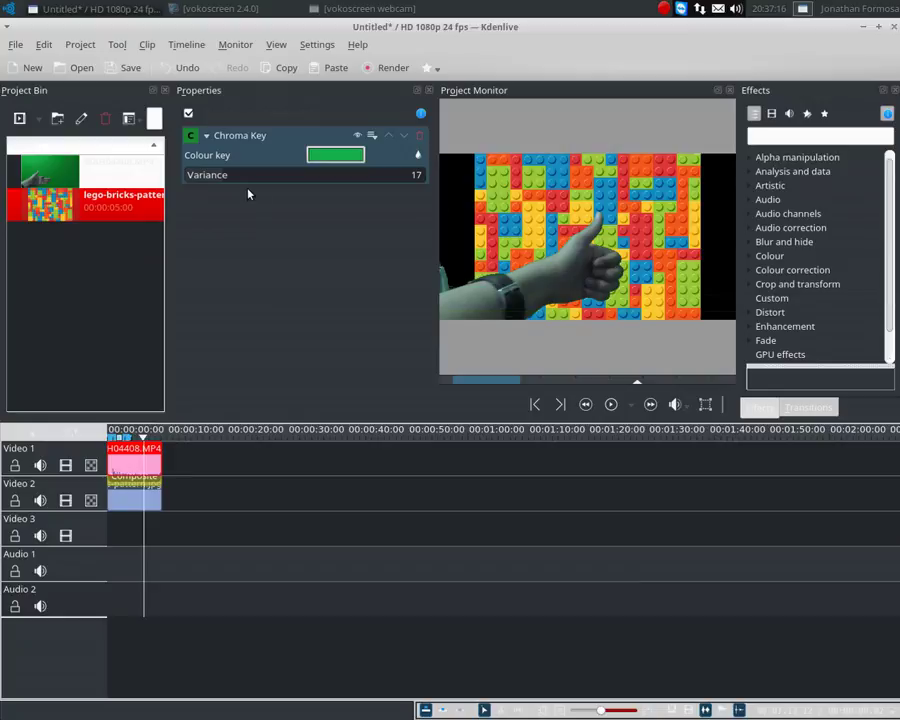
left_click(110, 436)
left_click(108, 430)
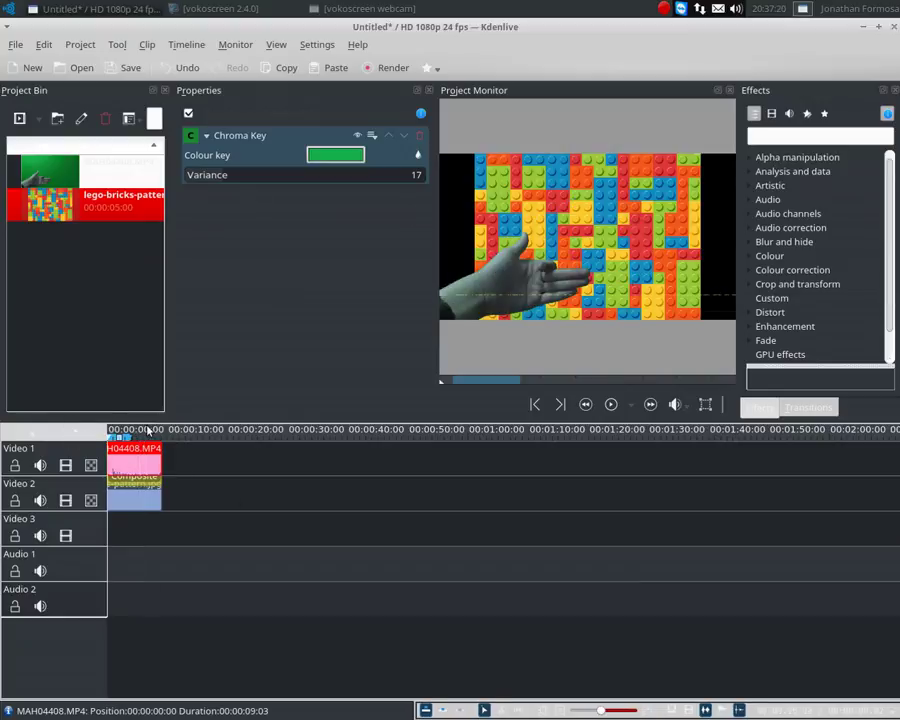
Play the composite in the Project Monitor to review the keyed hand over the lego bricks
left_click(612, 407)
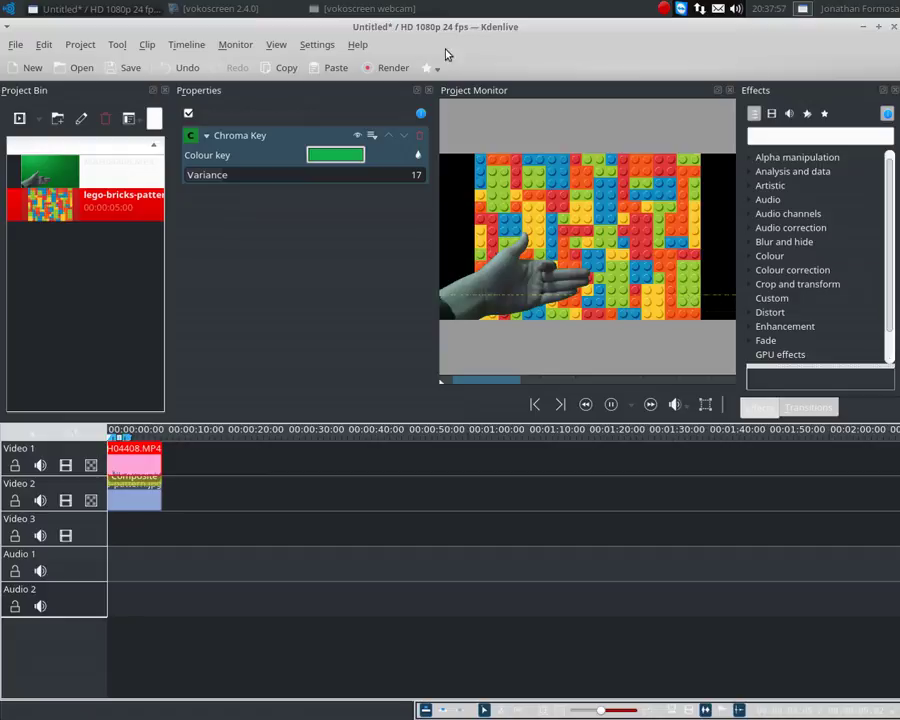
right_click(664, 11)
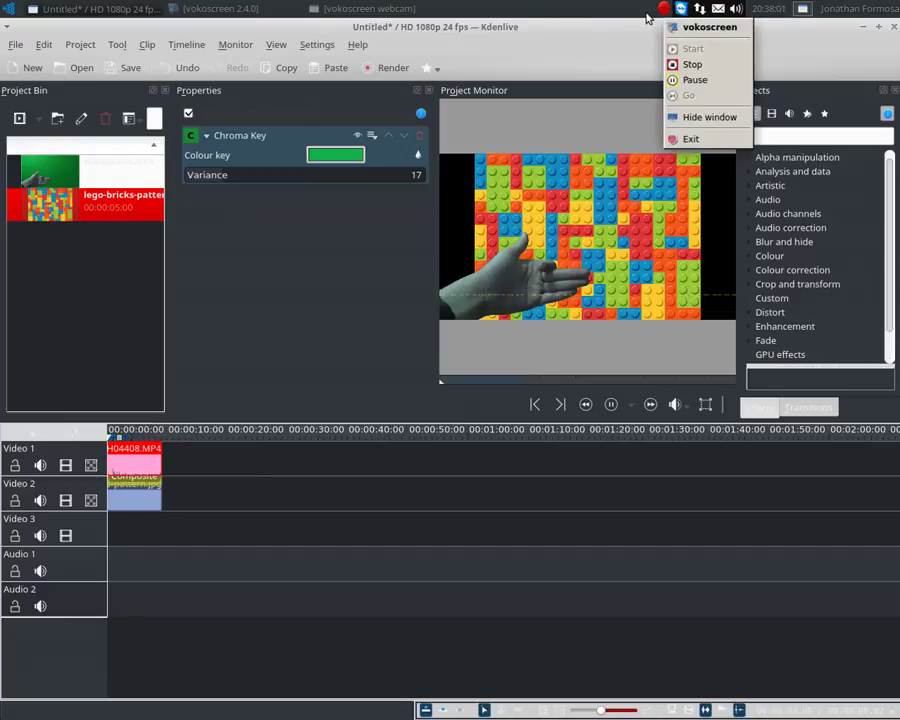